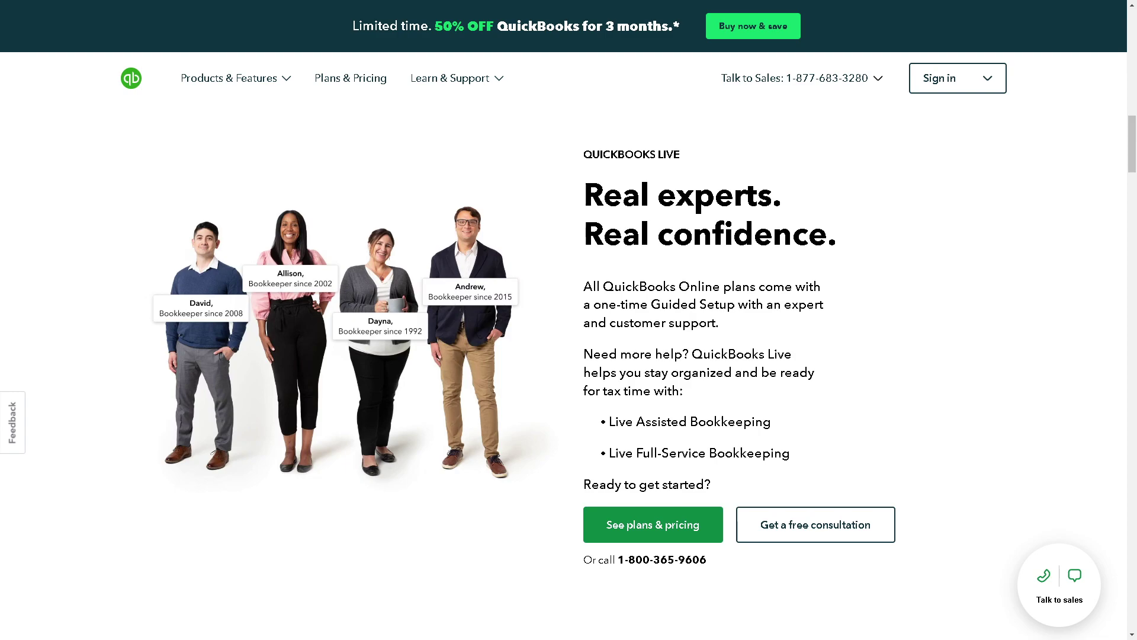
scroll(569, 320, up, 10)
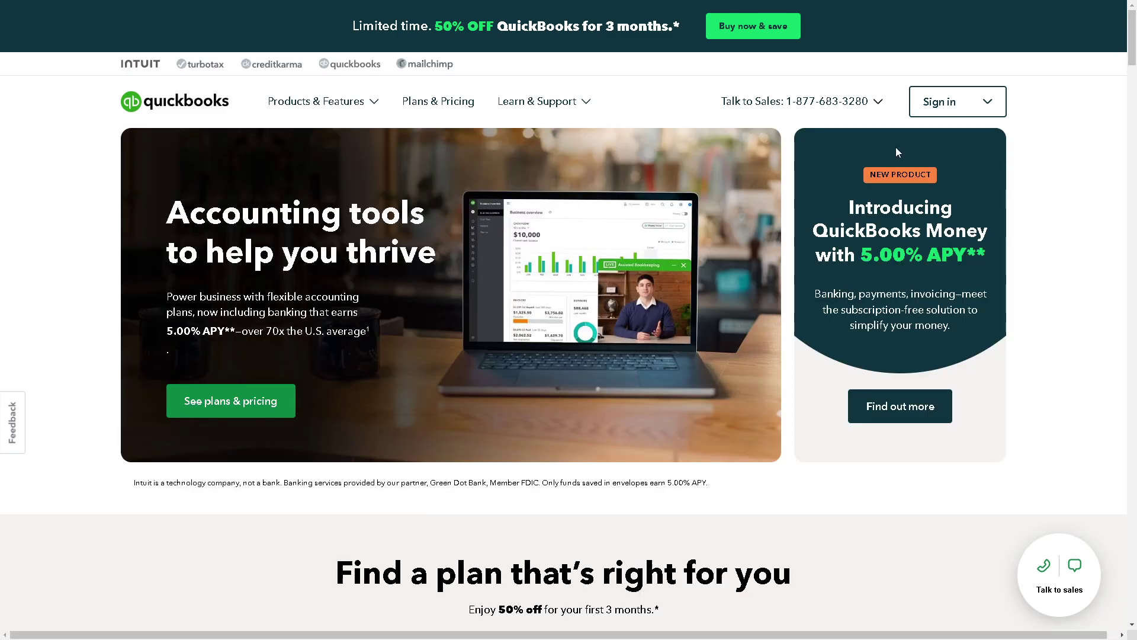
- Show the QuickBooks products available to sign in and start entering an account email
click(943, 105)
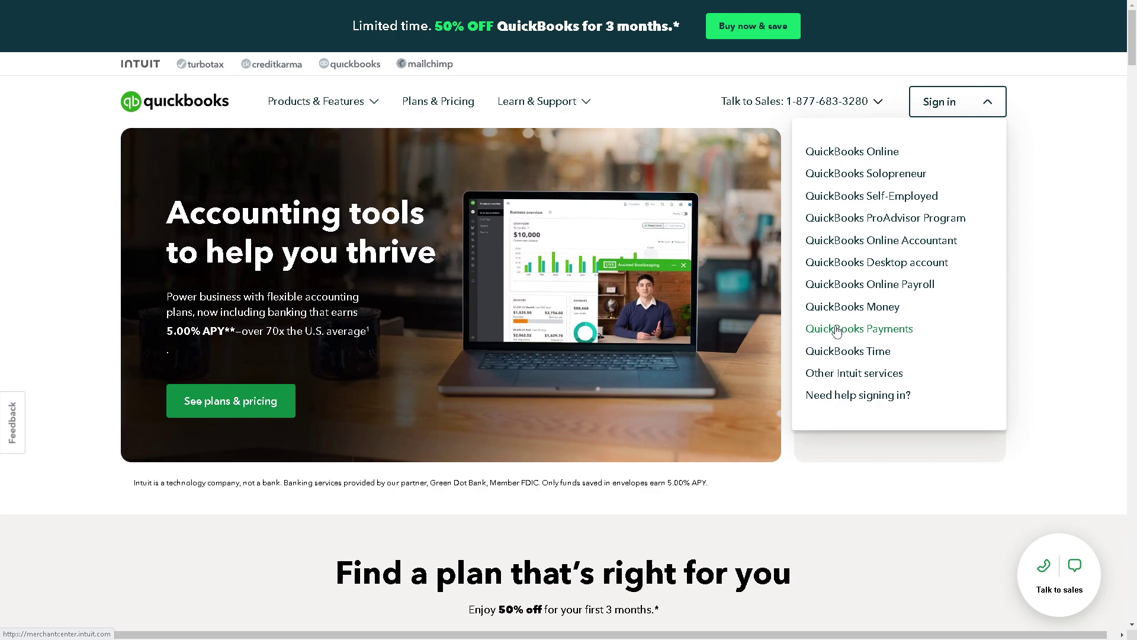
scroll(217, 545, down, 2)
scroll(249, 513, down, 2)
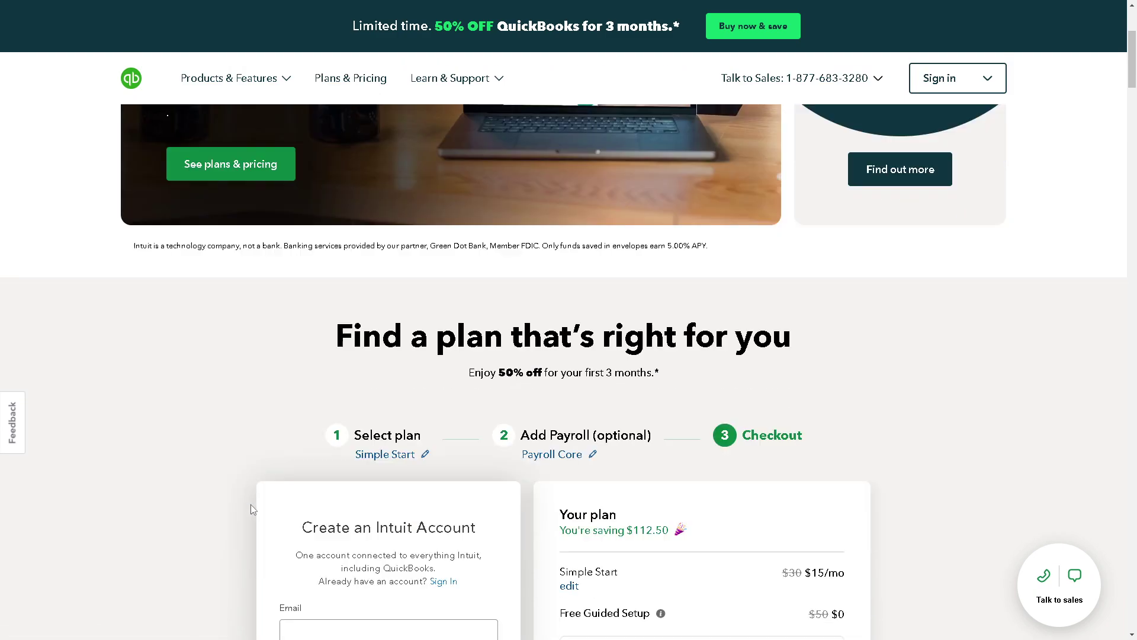
scroll(251, 504, down, 1)
scroll(251, 504, down, 1)
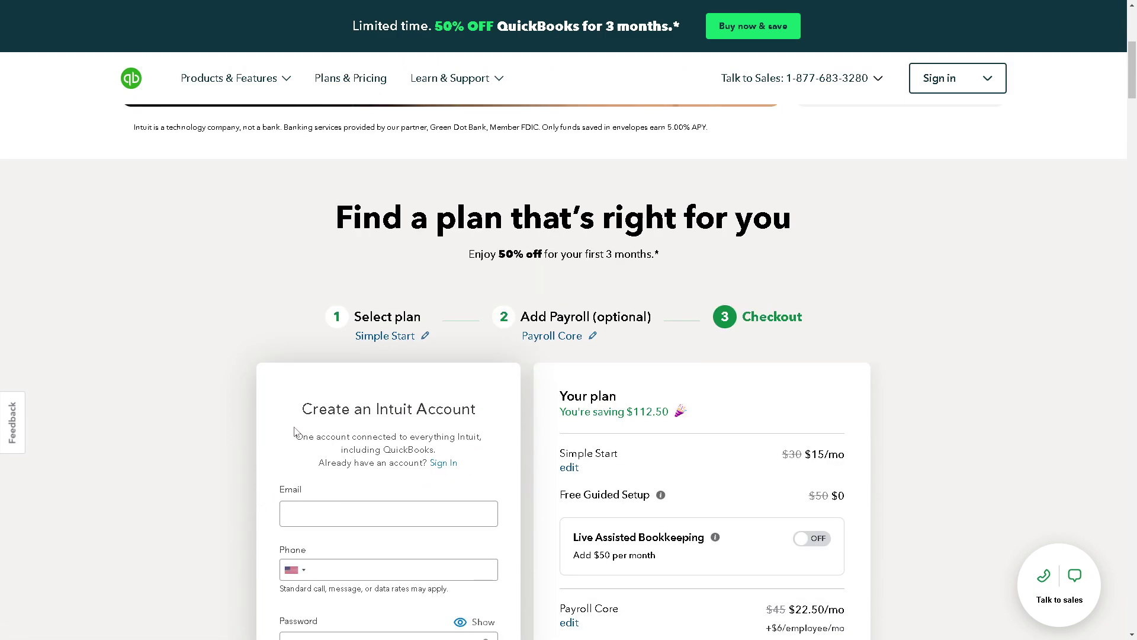
scroll(296, 432, down, 1)
click(312, 393)
scroll(313, 393, down, 1)
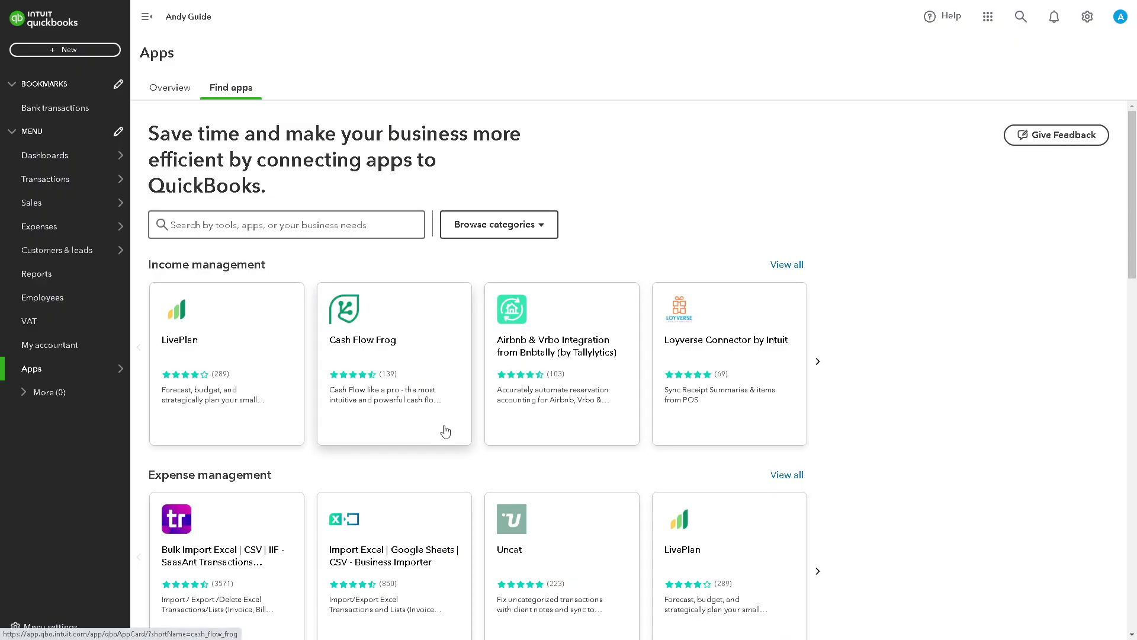
scroll(446, 445, down, 1)
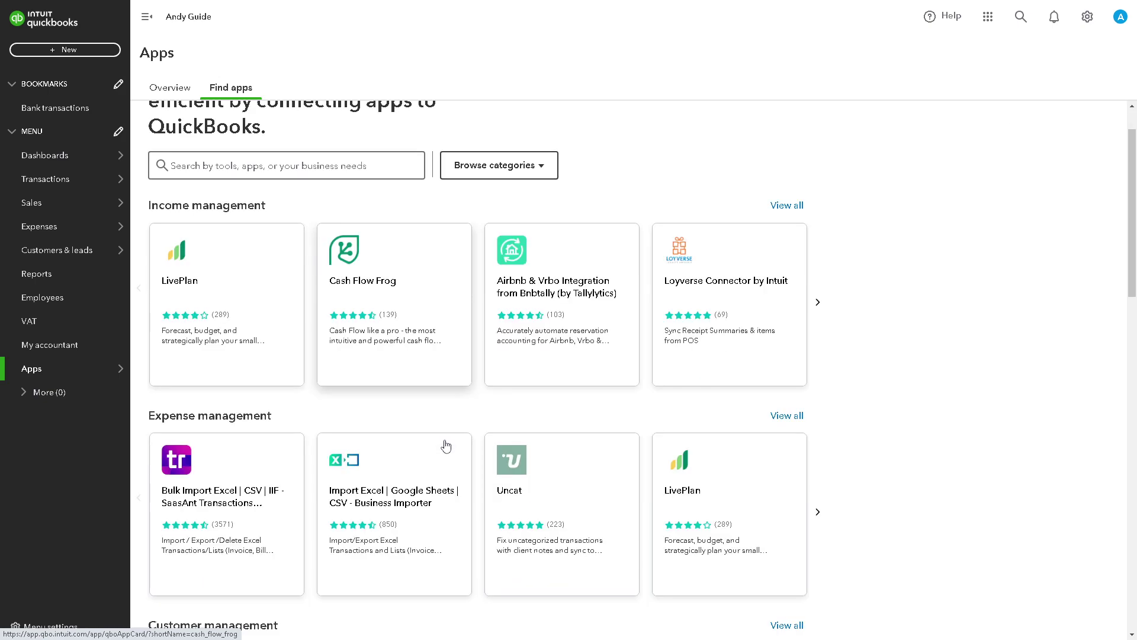
scroll(433, 448, down, 1)
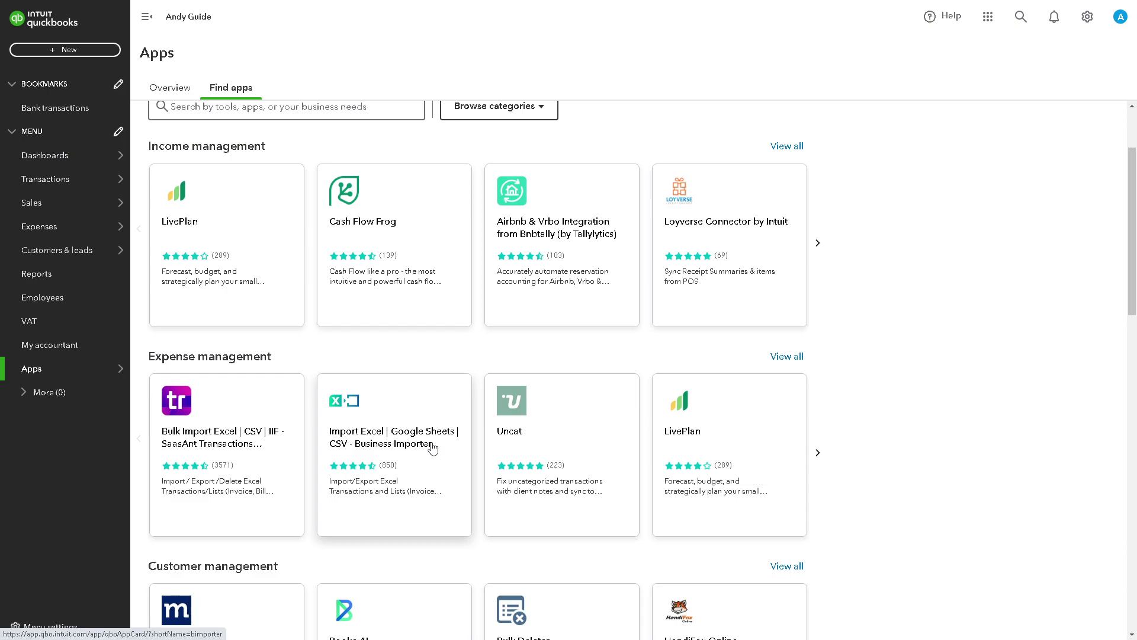
scroll(432, 449, down, 1)
scroll(421, 449, down, 1)
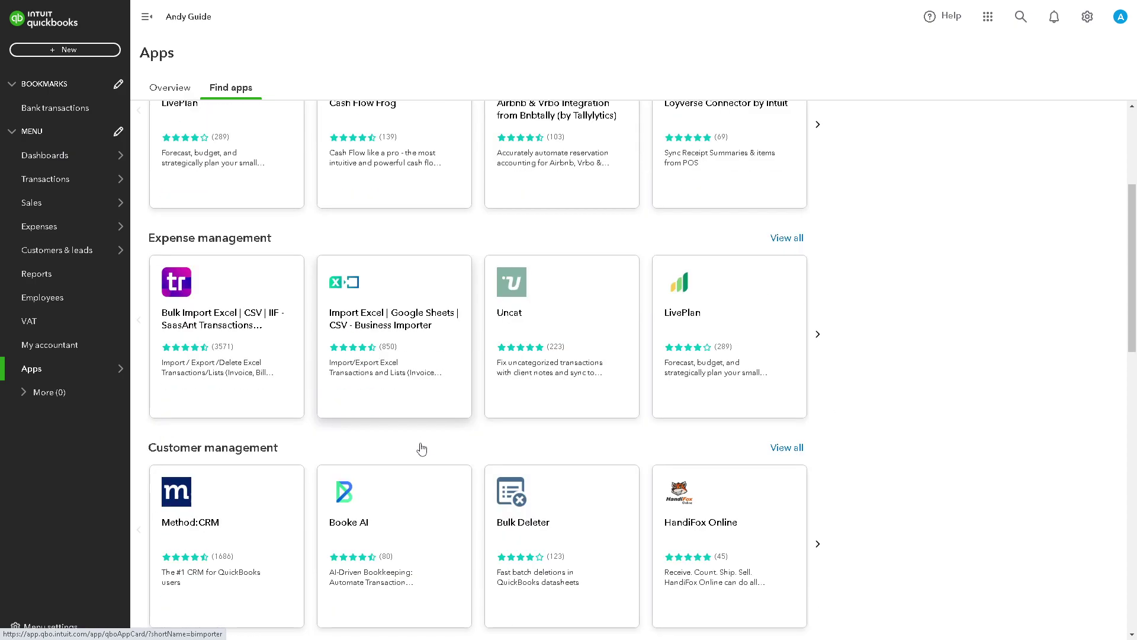
scroll(423, 449, down, 2)
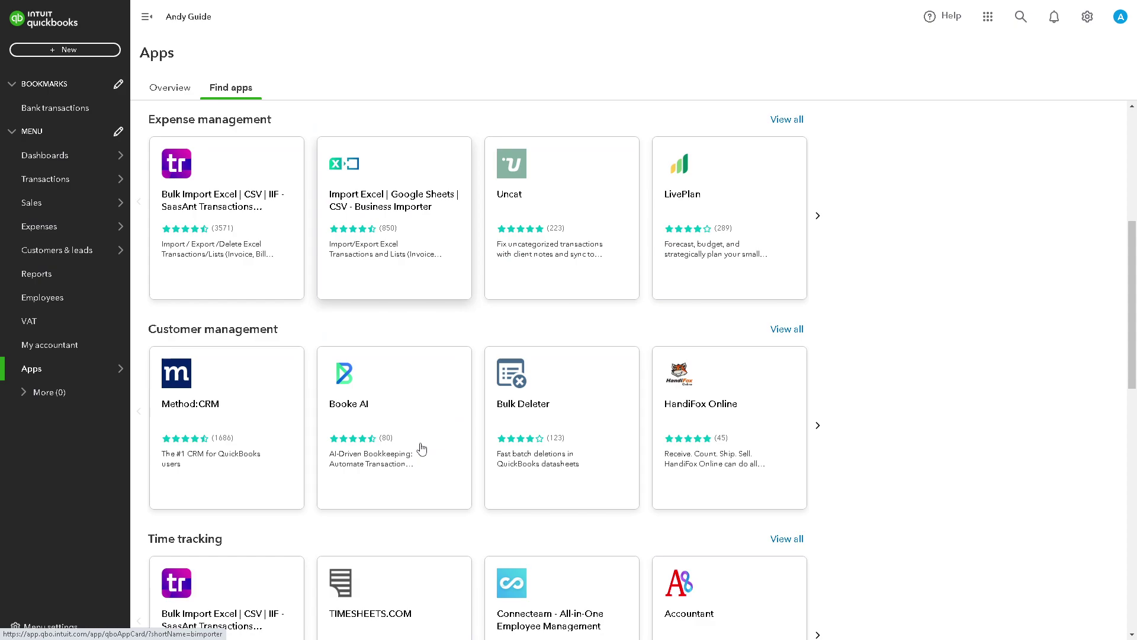
scroll(422, 449, down, 1)
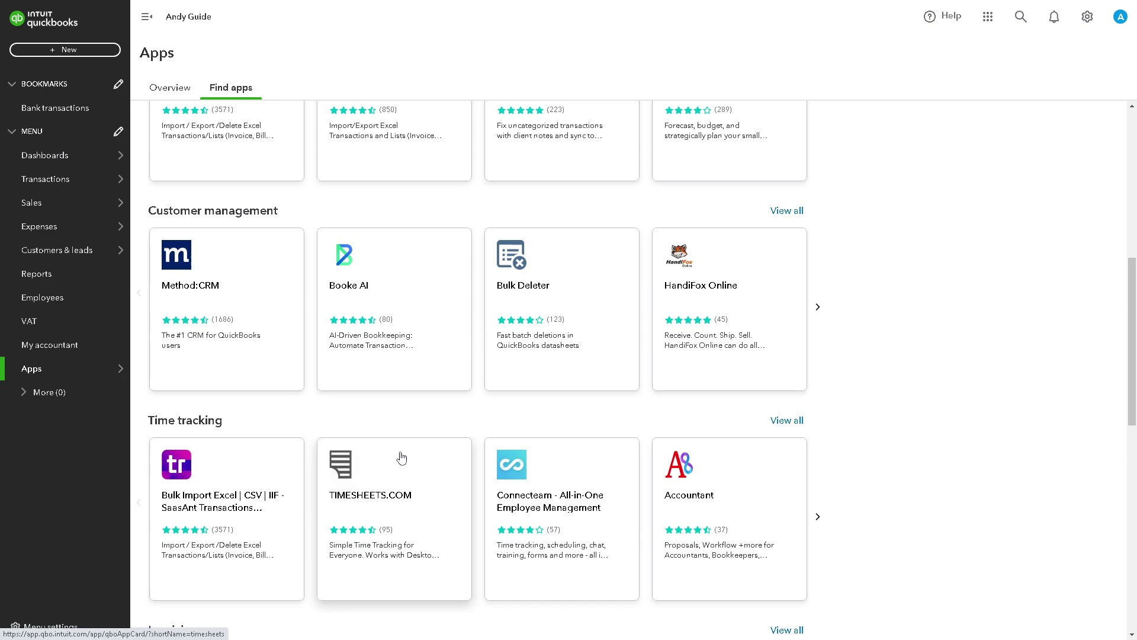
scroll(402, 458, down, 3)
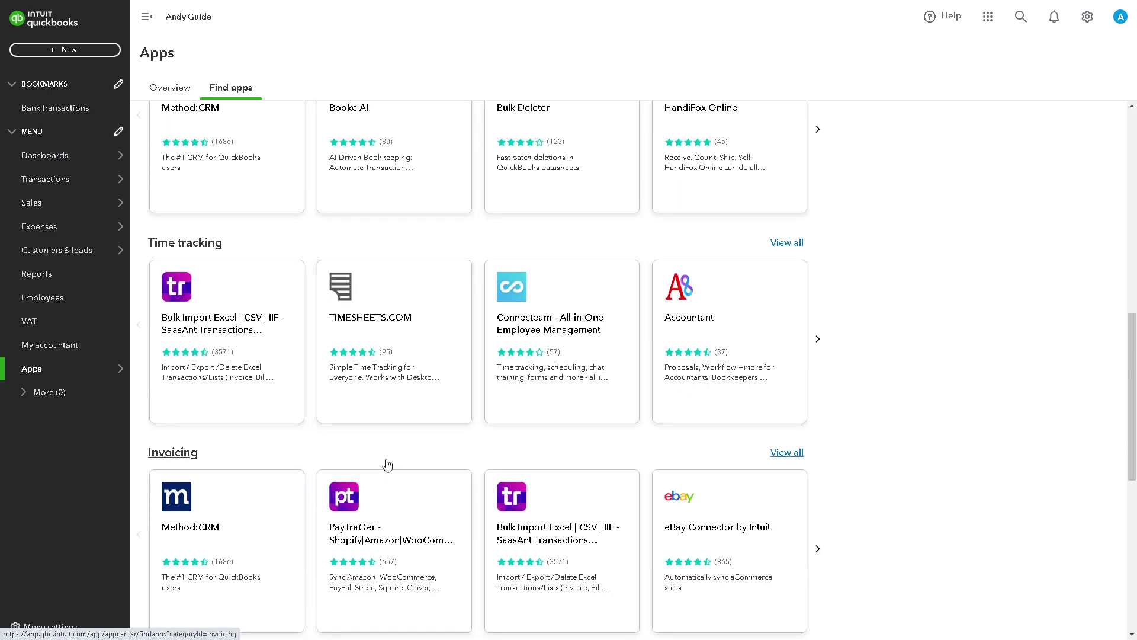
scroll(397, 466, down, 1)
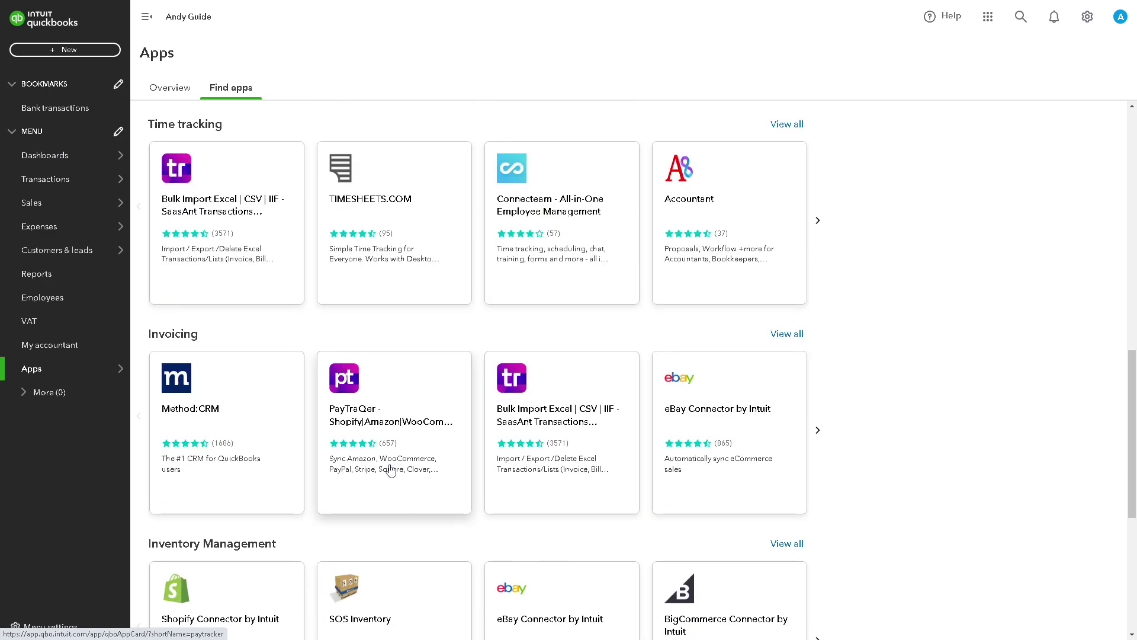
scroll(363, 471, down, 1)
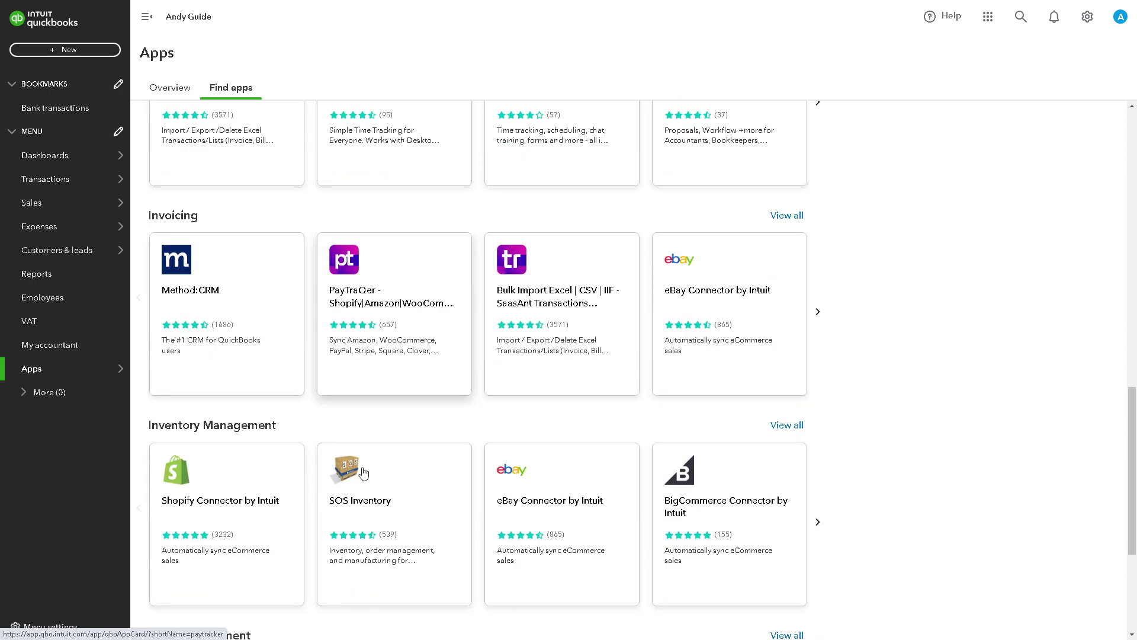
scroll(359, 477, down, 1)
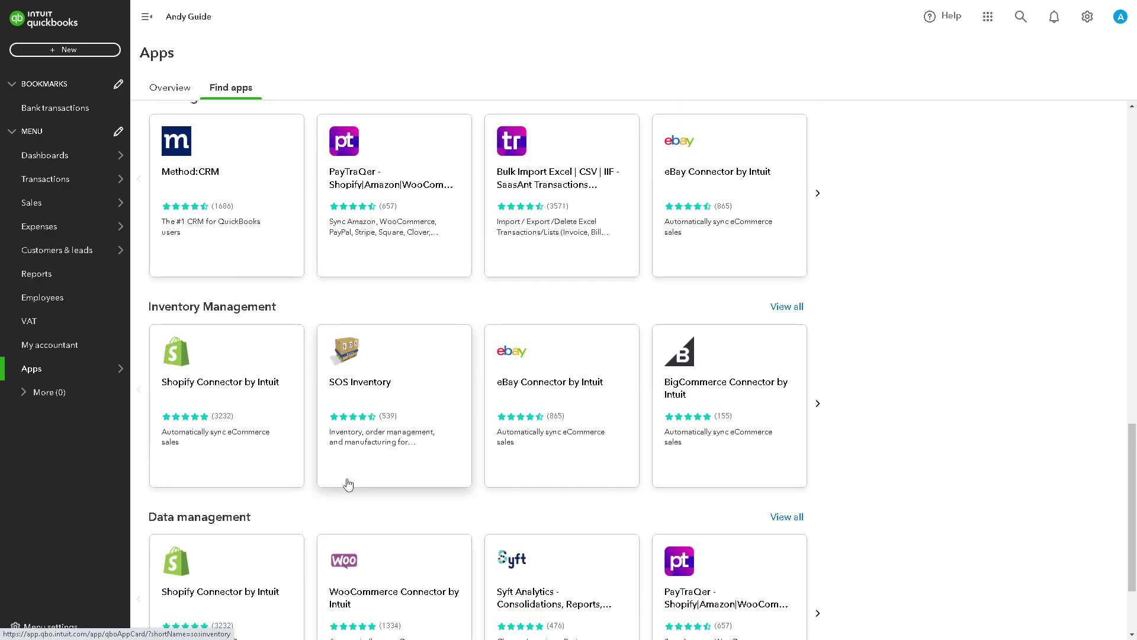
scroll(353, 480, down, 1)
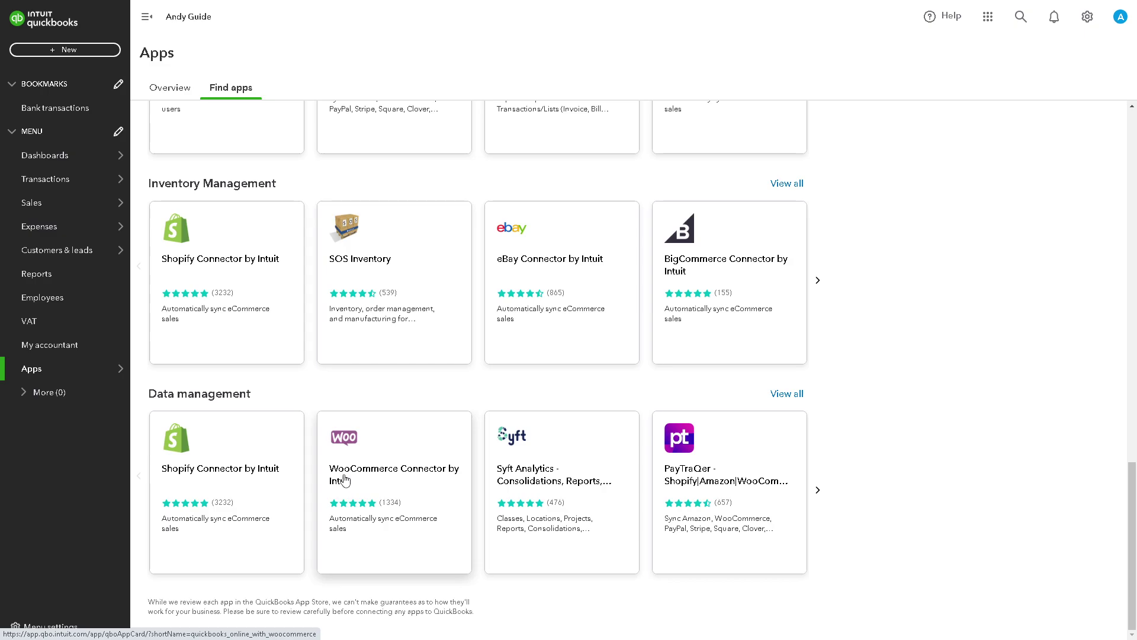
scroll(297, 524, up, 2)
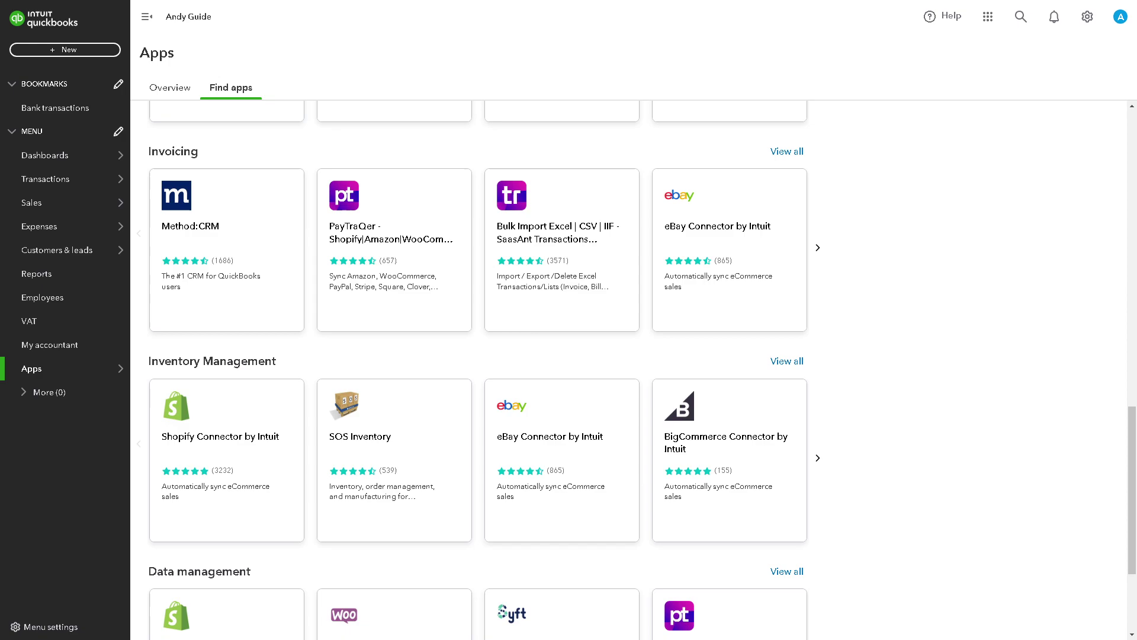
- Open the Chart of accounts from the settings menu and peek at the New button's import option
click(1087, 22)
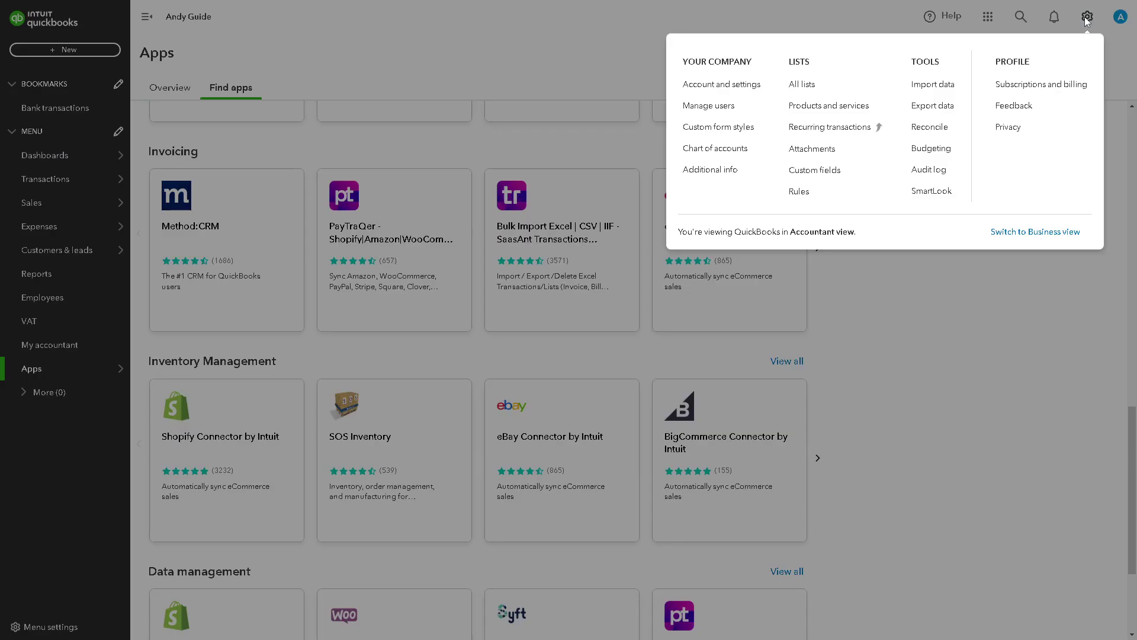
click(717, 148)
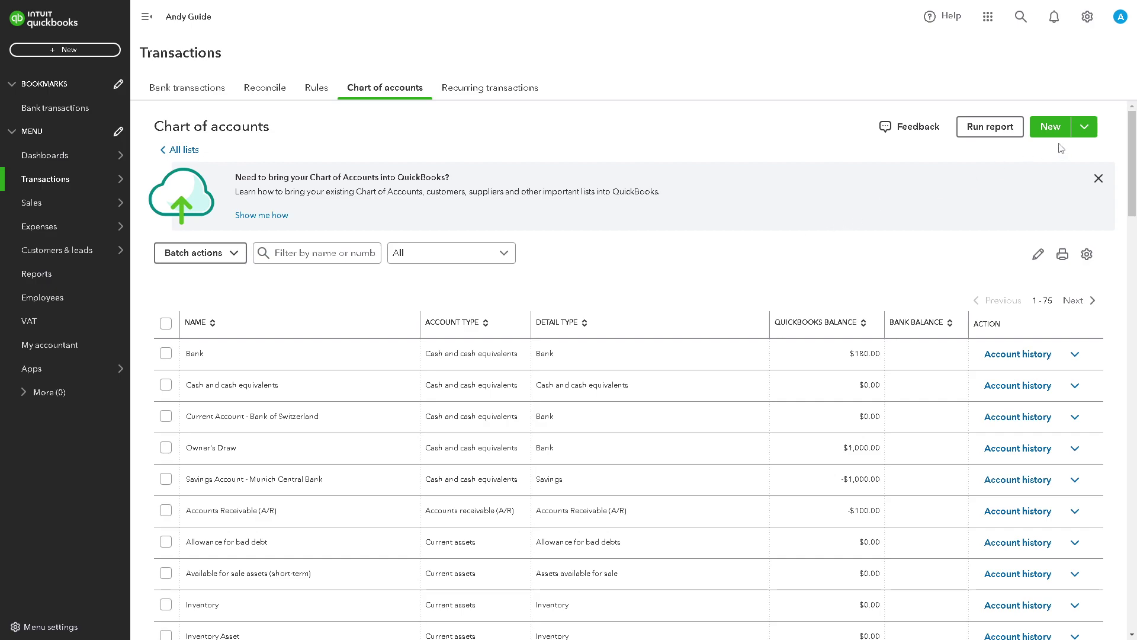
click(1086, 131)
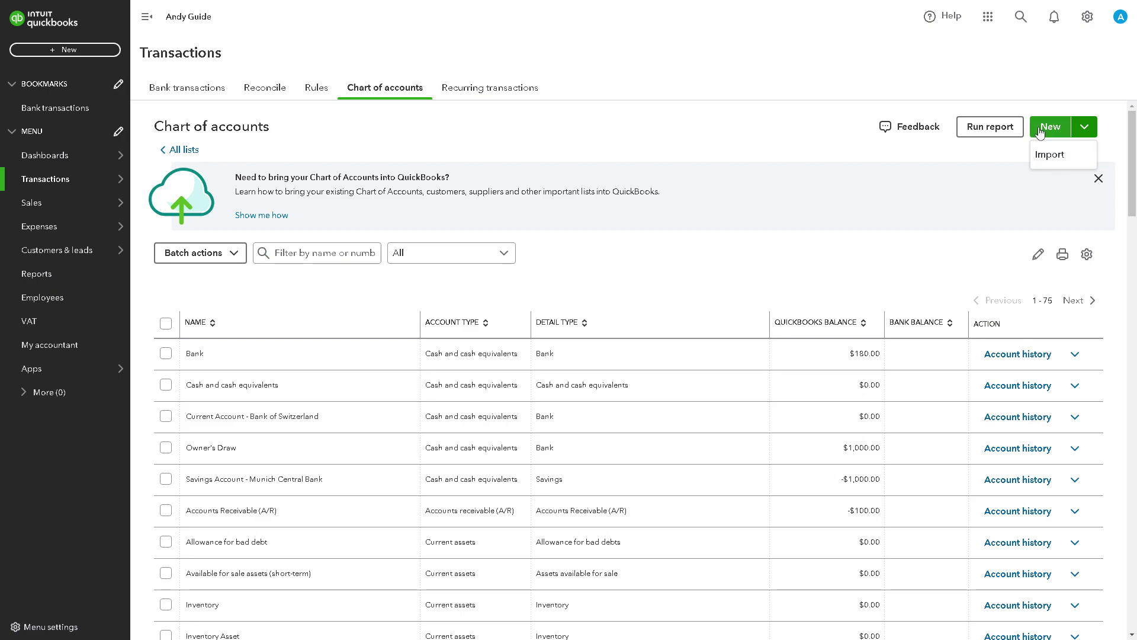
click(1041, 130)
- Start a new account, settle its type on Expenses, and bring up the detail type choices
click(1041, 130)
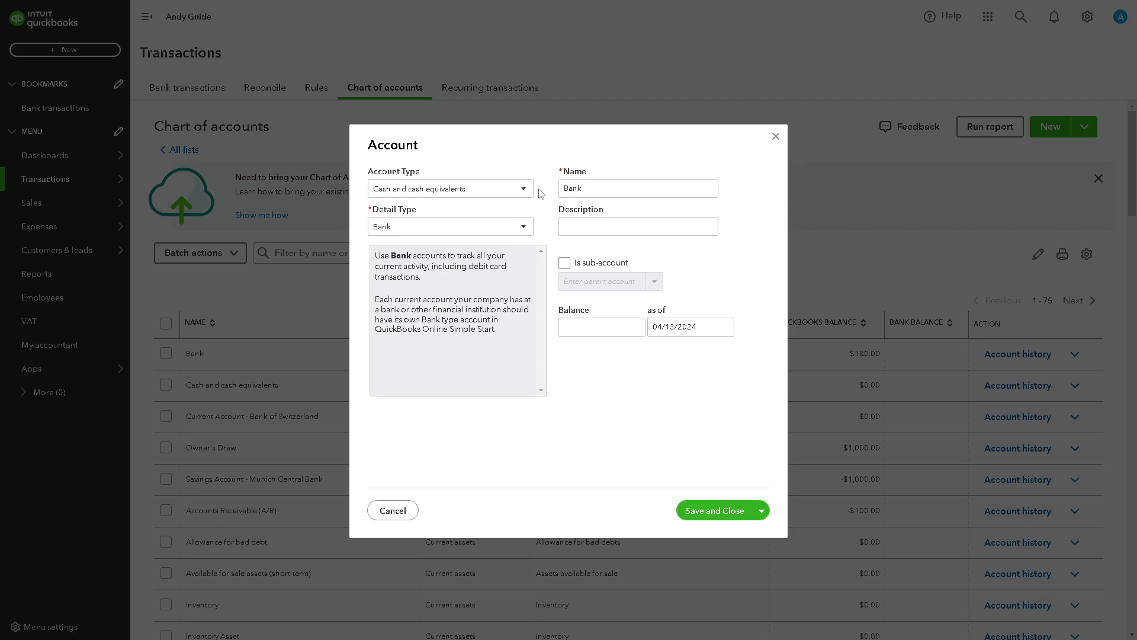
click(526, 190)
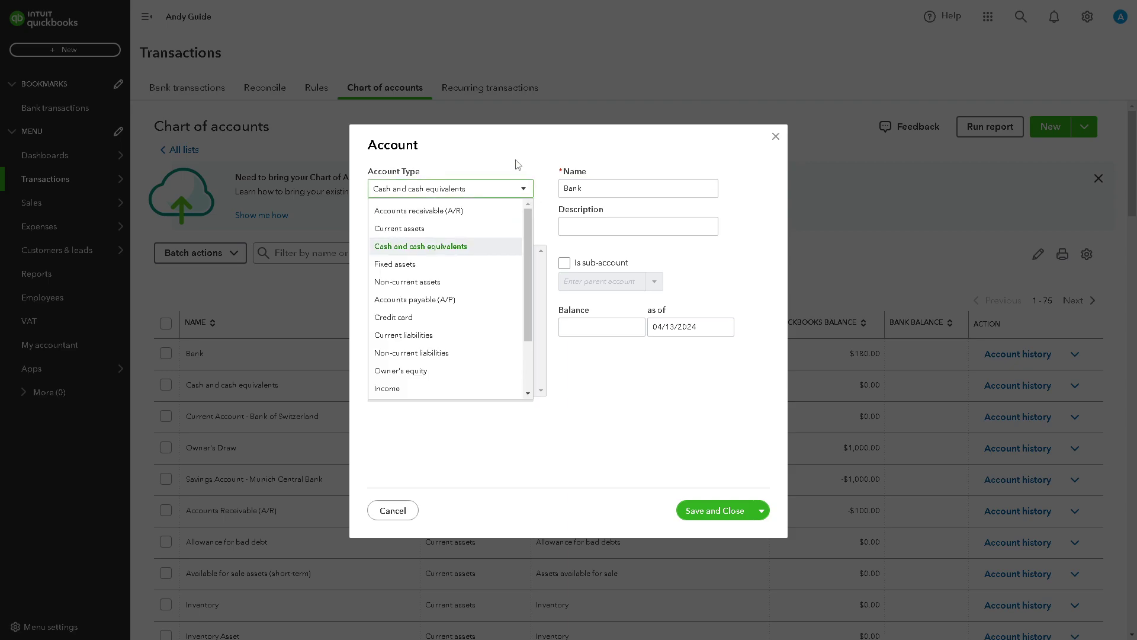
click(516, 164)
click(525, 191)
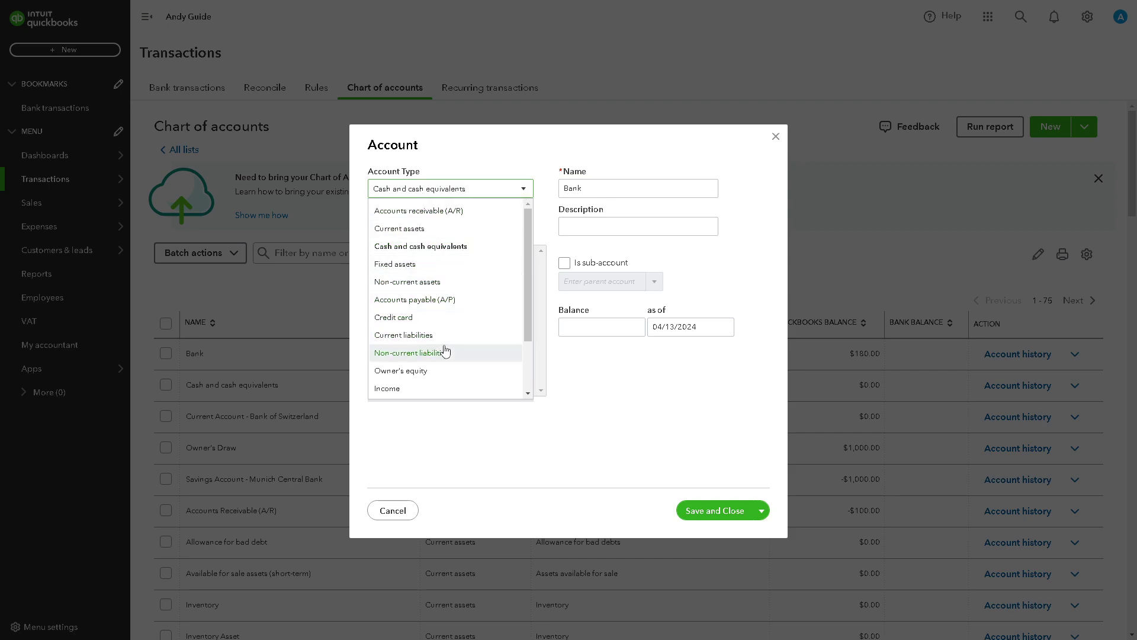
scroll(424, 387, down, 2)
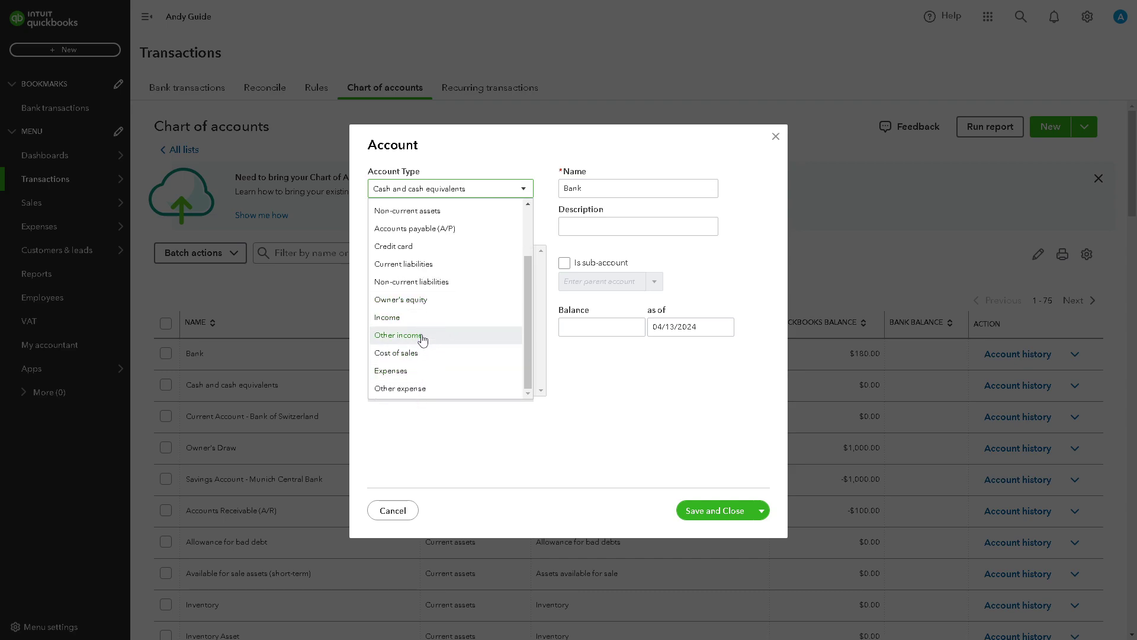
click(418, 389)
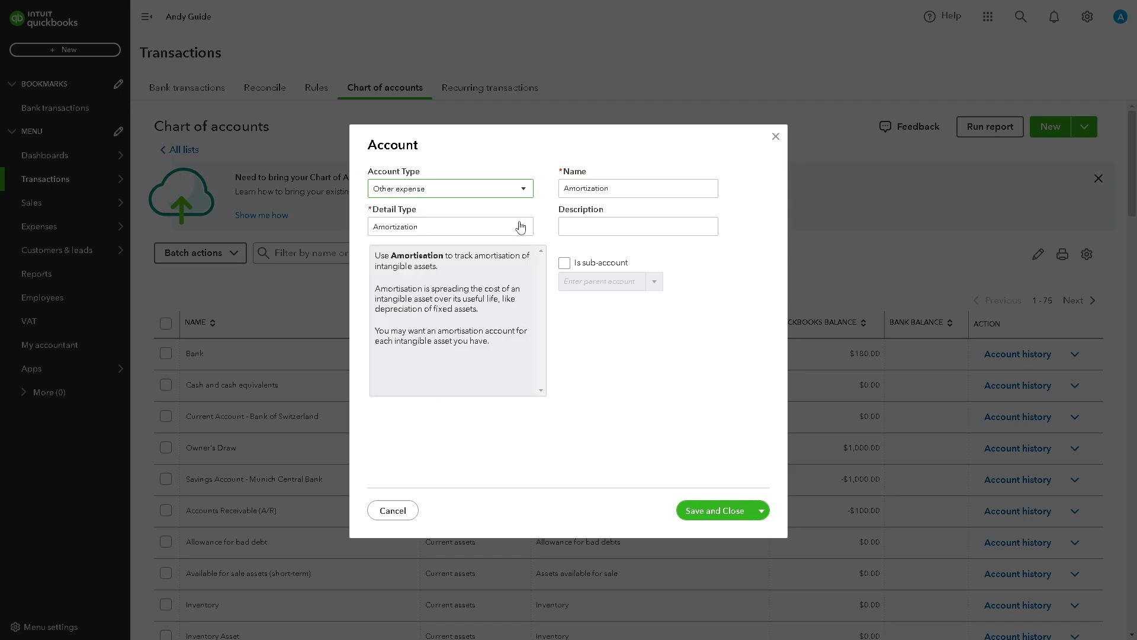
click(524, 194)
click(429, 375)
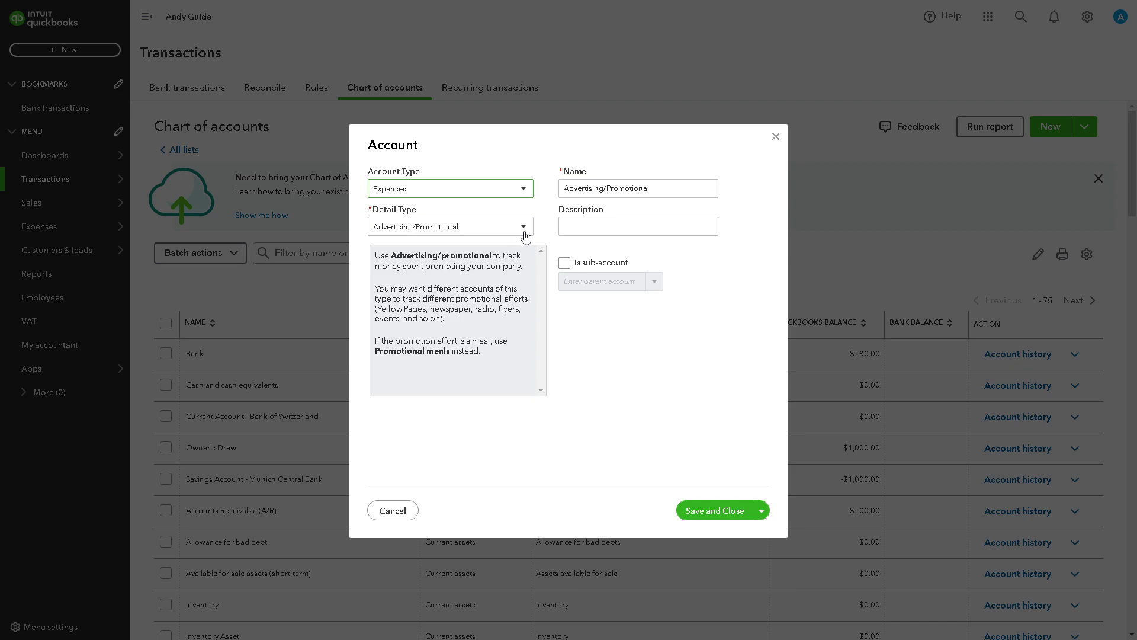
click(525, 236)
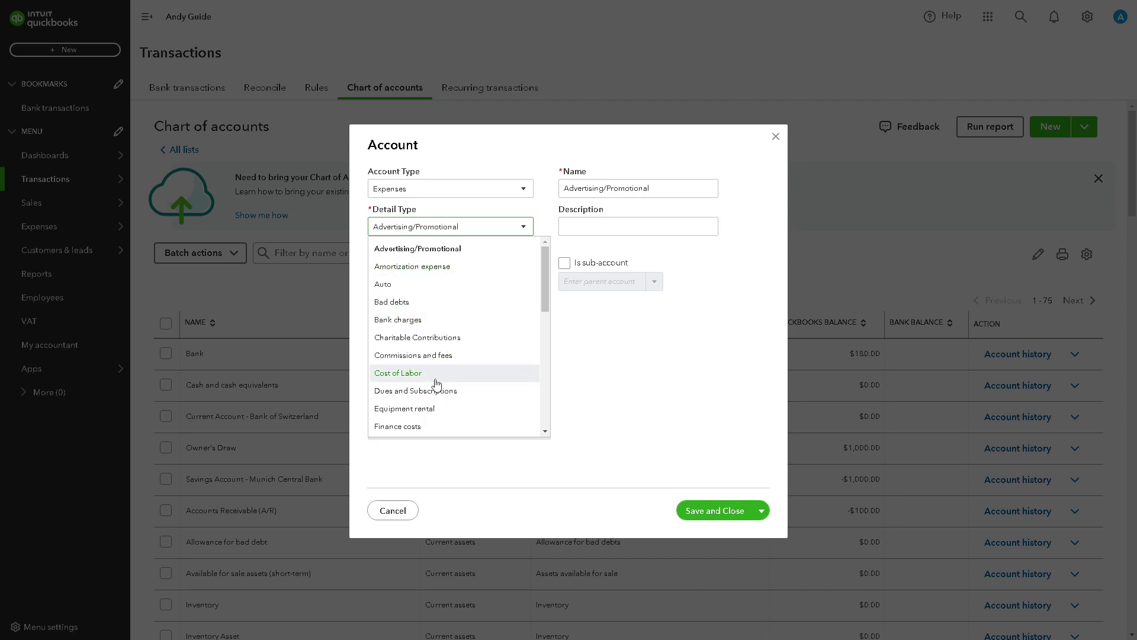
- Pick Finance costs as detail type, paste the description and save the account
click(420, 431)
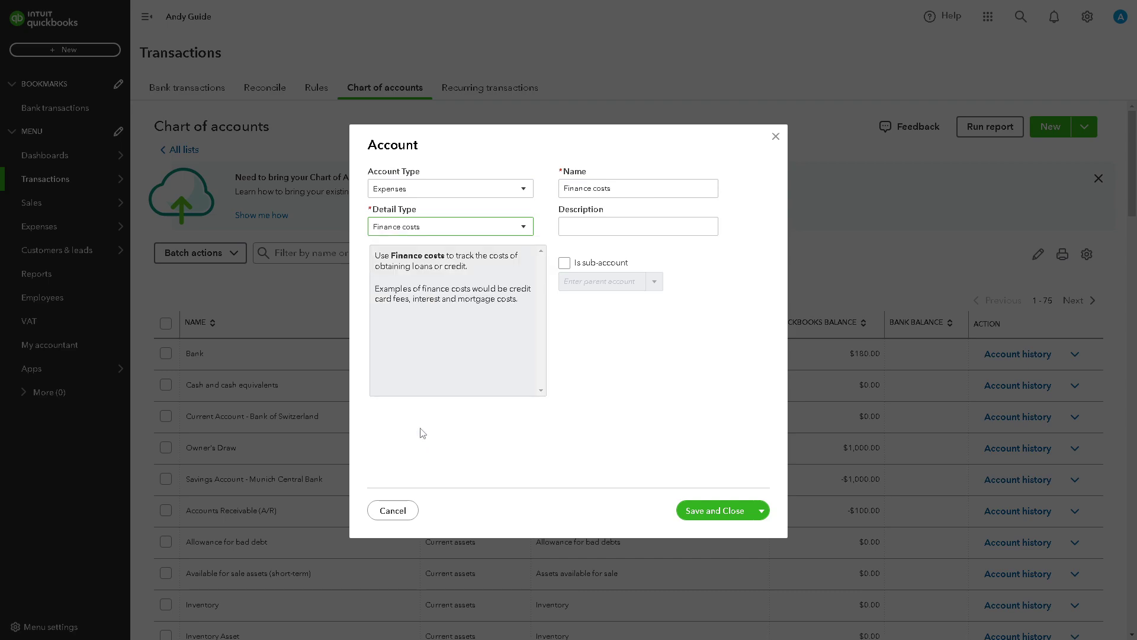
triple_click(622, 189)
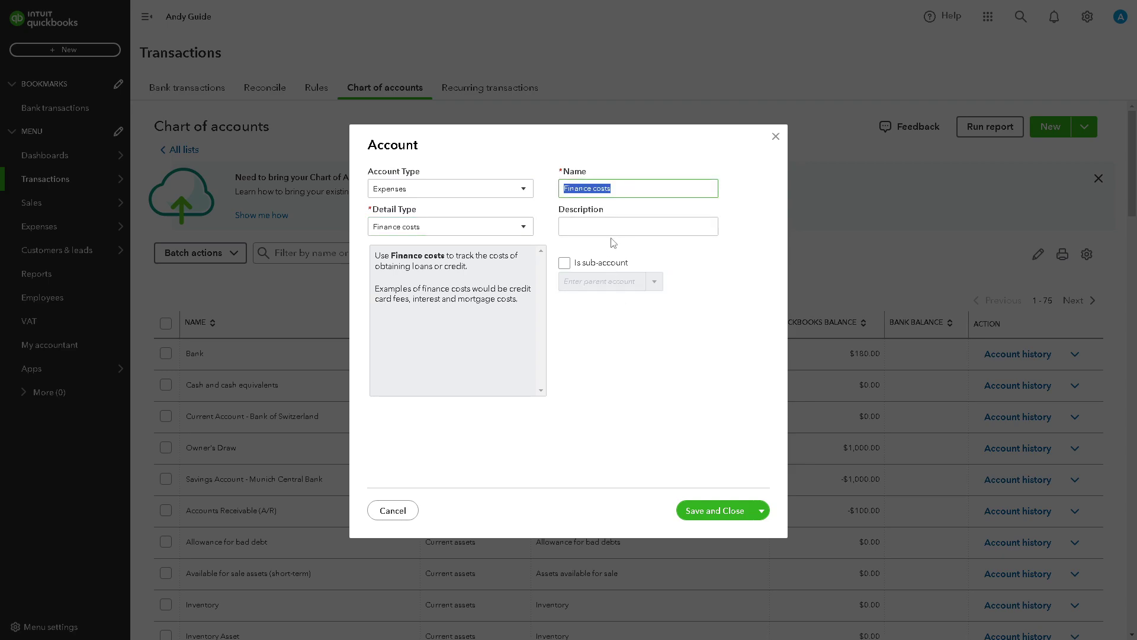
click(596, 228)
key(ctrl+v)
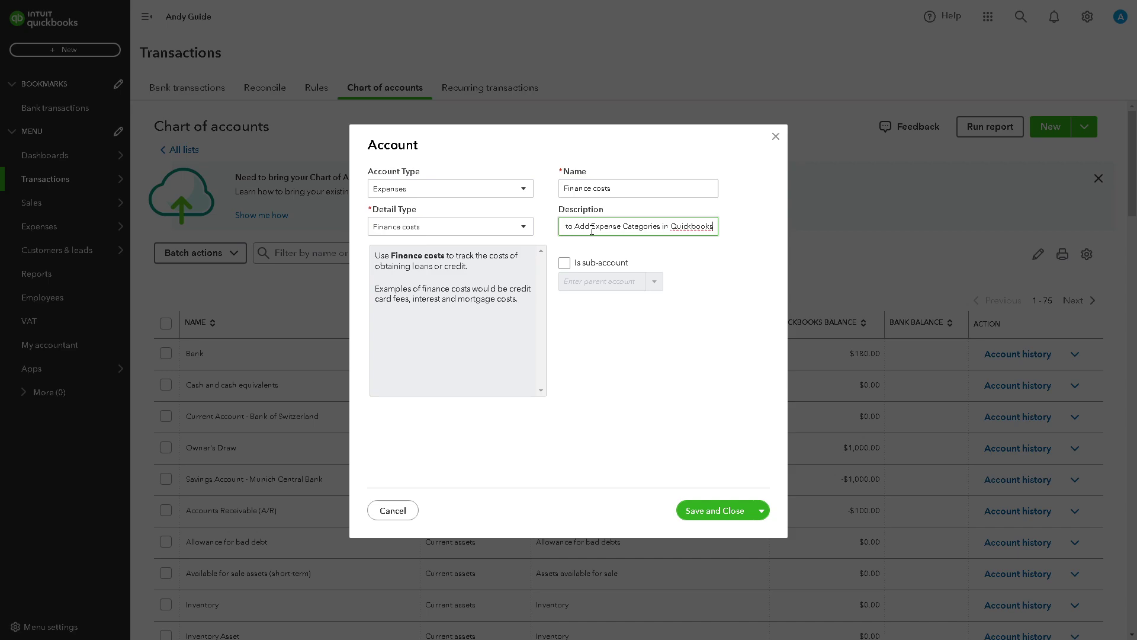
click(610, 348)
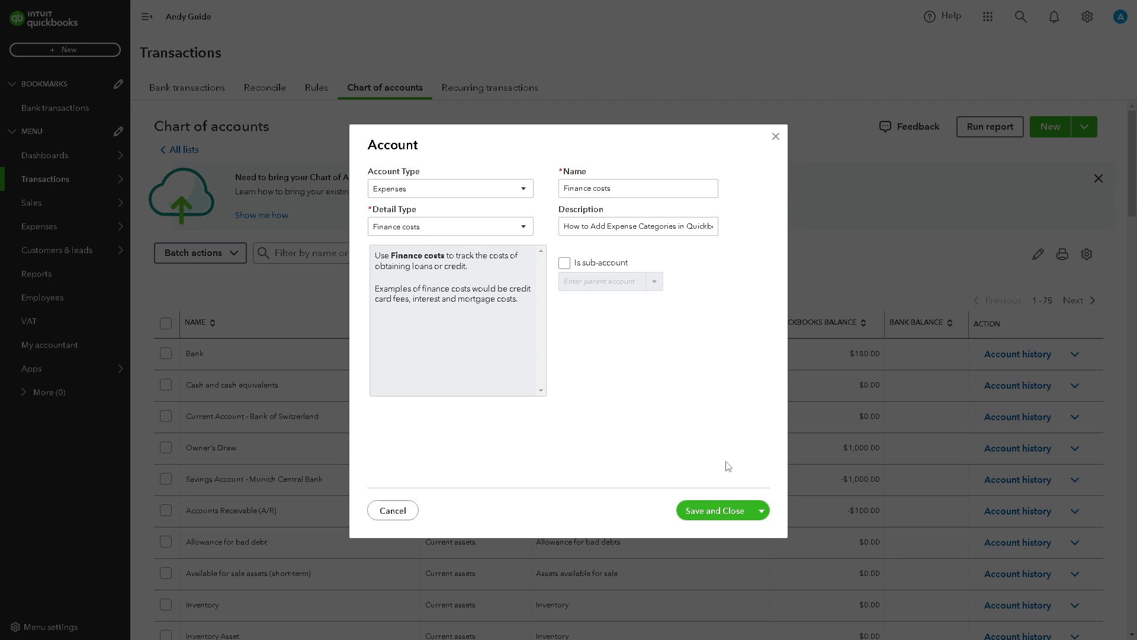
click(720, 513)
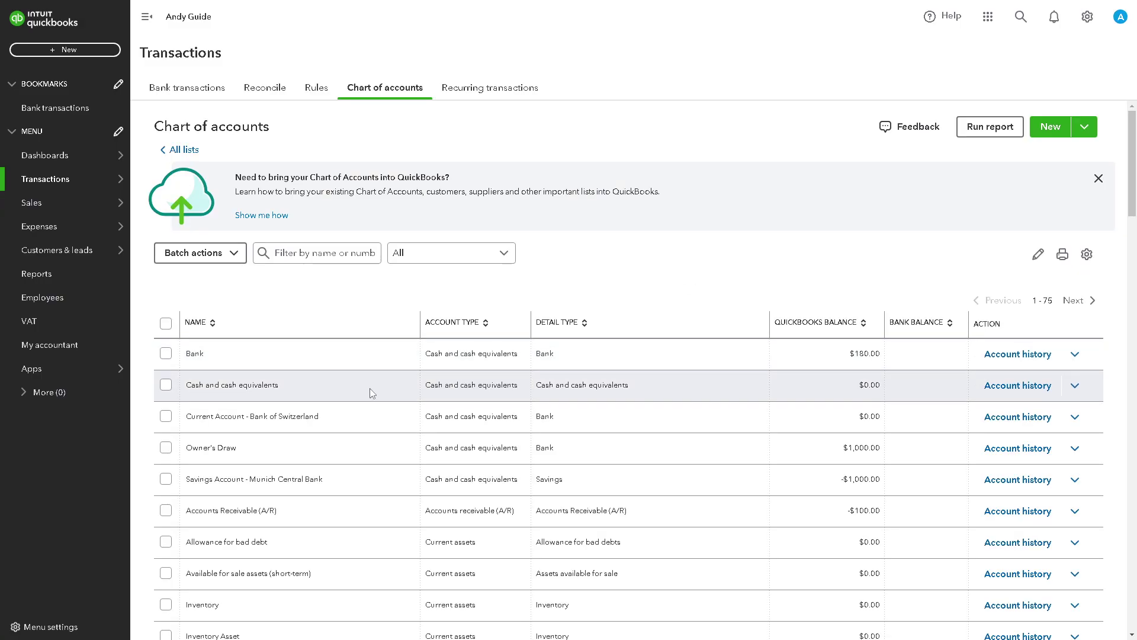
scroll(364, 404, down, 2)
scroll(436, 486, down, 2)
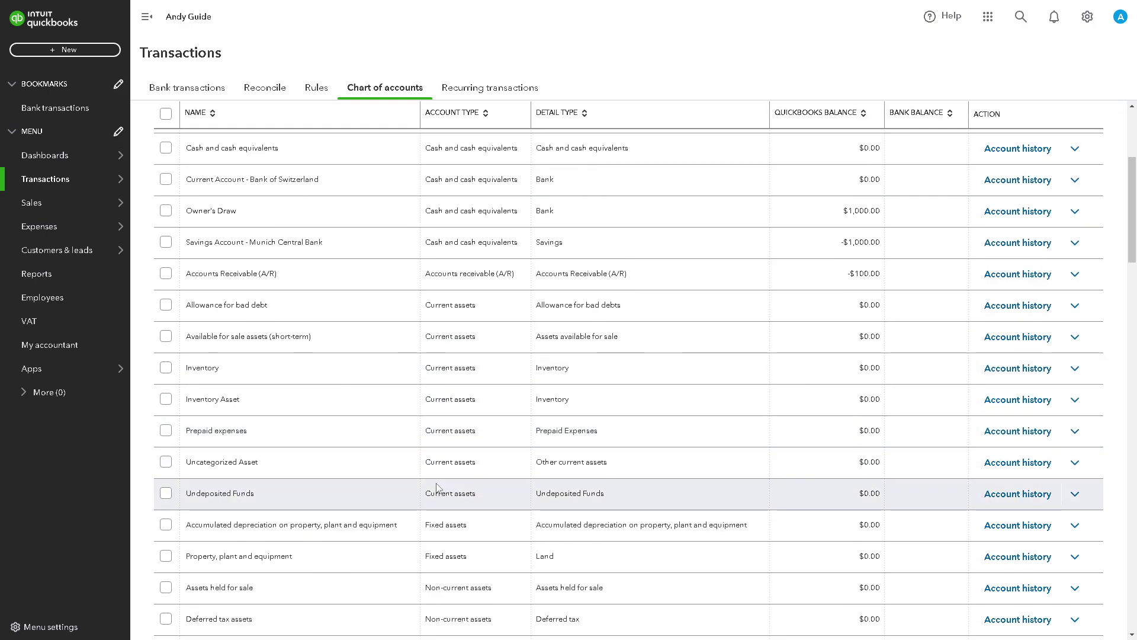
scroll(436, 494, down, 2)
scroll(436, 491, down, 2)
scroll(436, 487, down, 2)
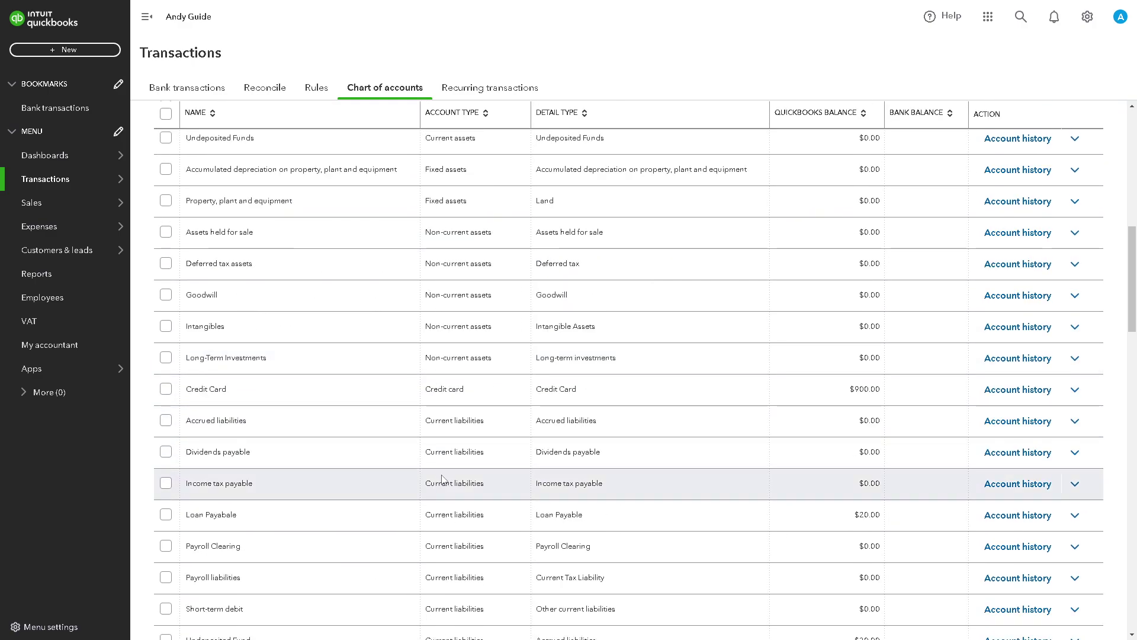
scroll(762, 234, up, 4)
scroll(762, 234, up, 4)
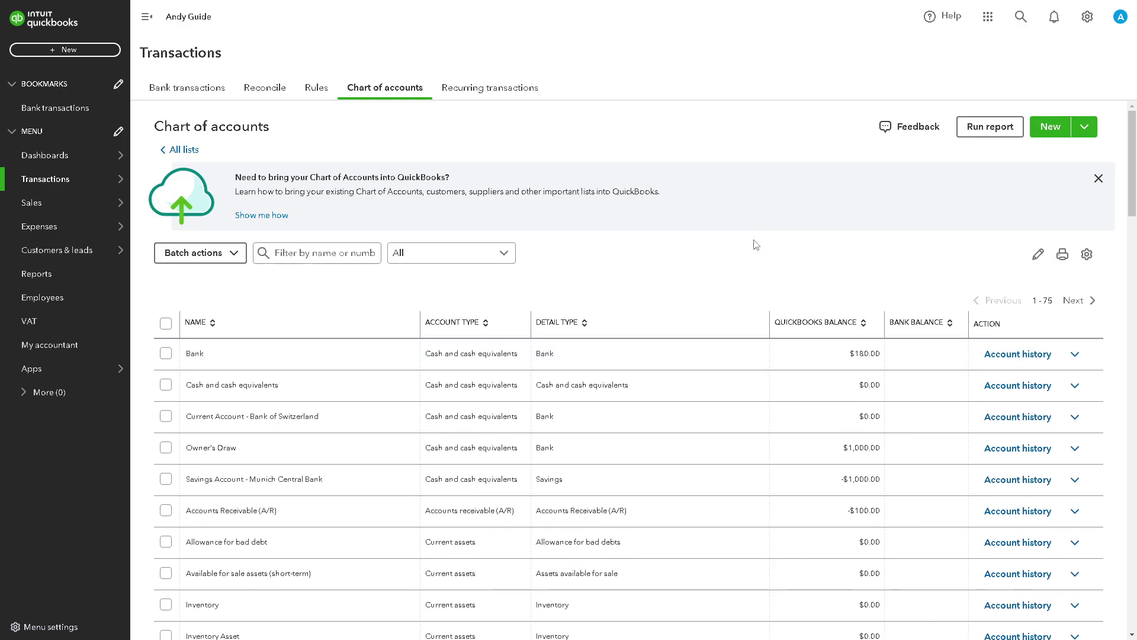
- Start another account of type Other expense with detail type Other Expense
click(1054, 134)
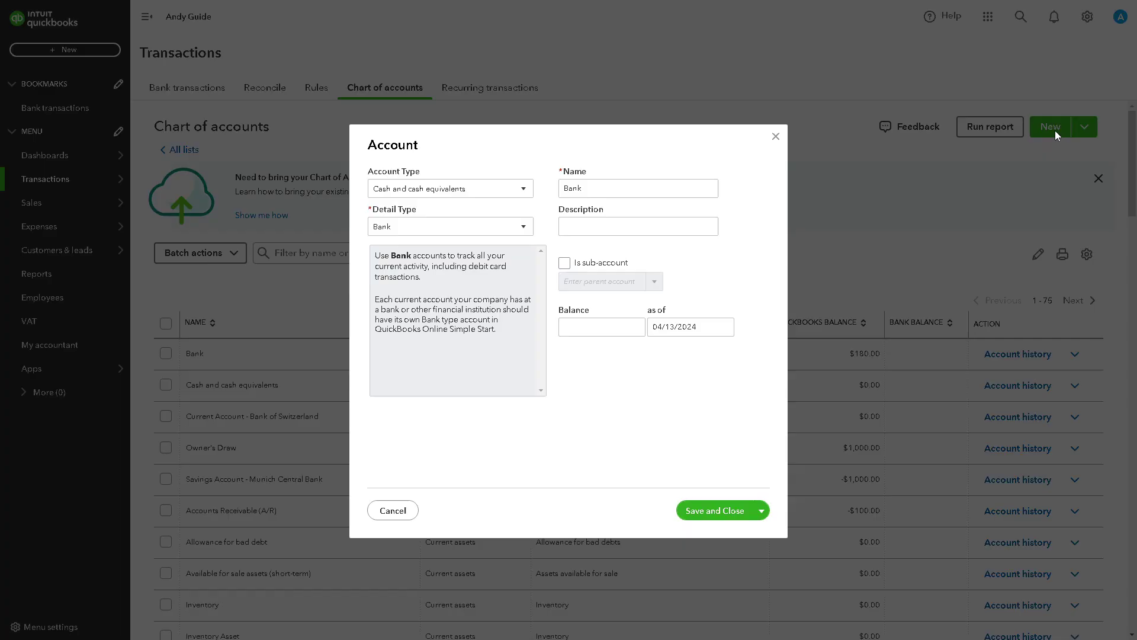
click(522, 196)
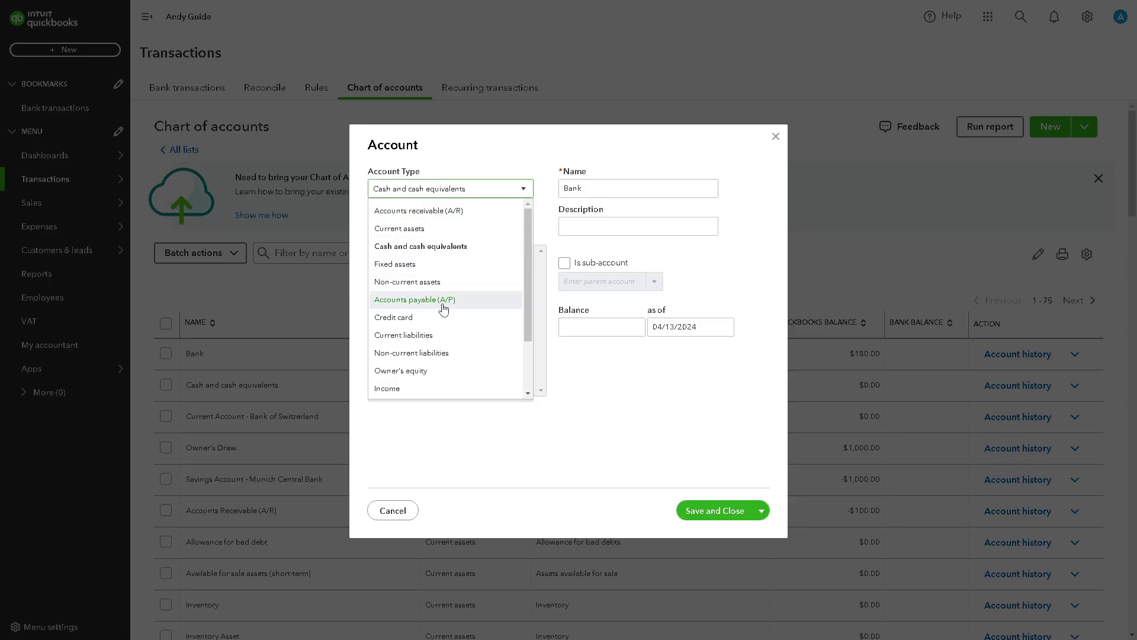
scroll(409, 356, down, 2)
click(412, 389)
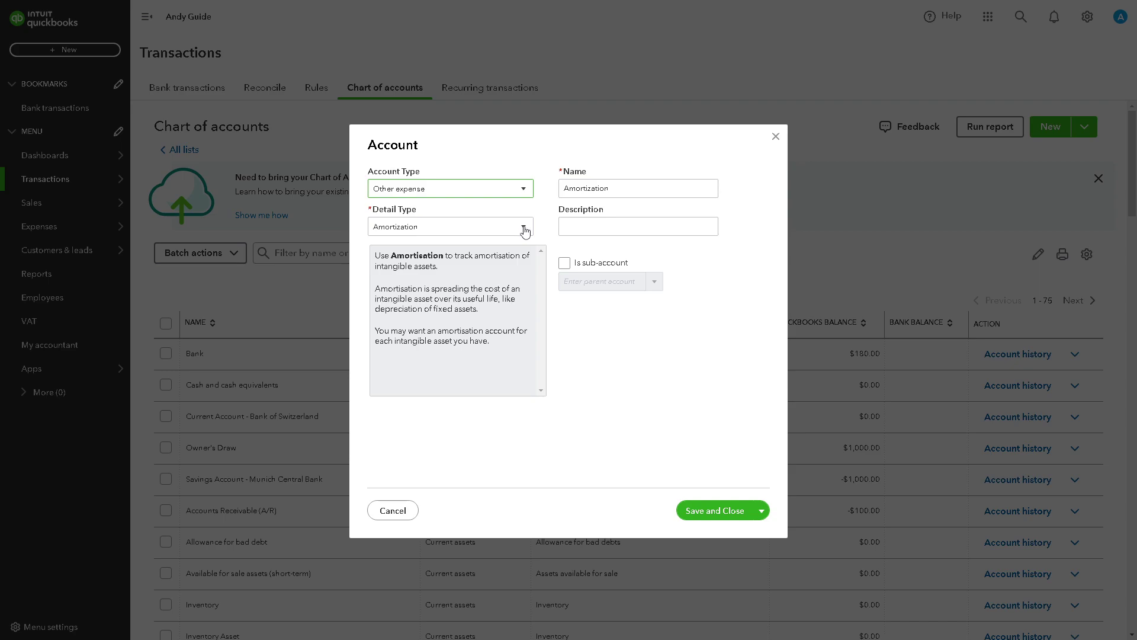
click(526, 232)
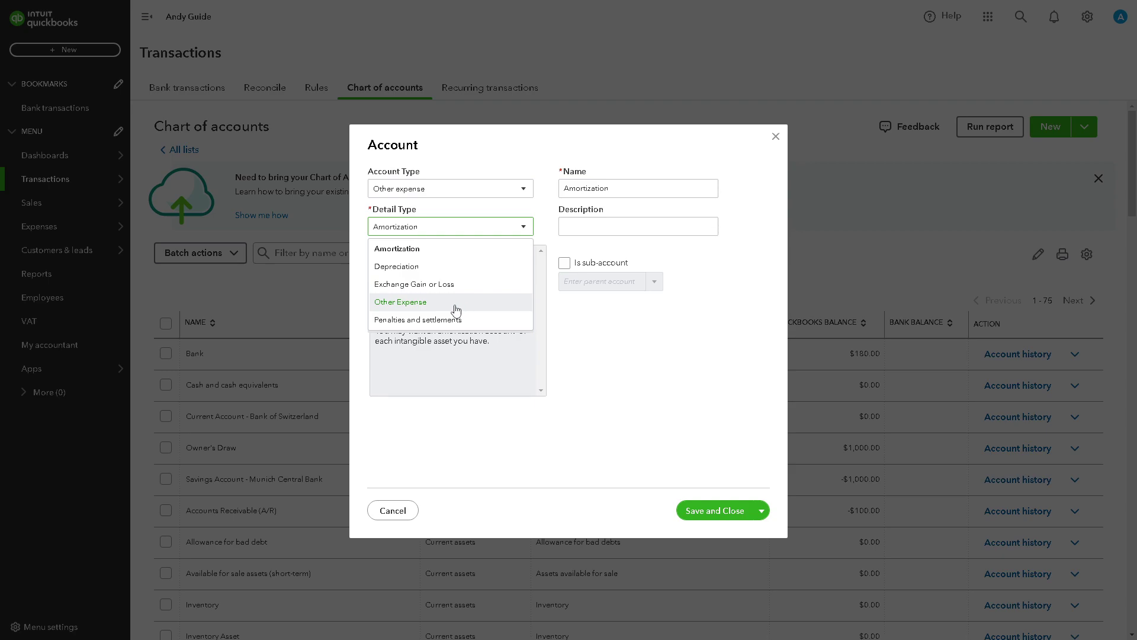
click(457, 307)
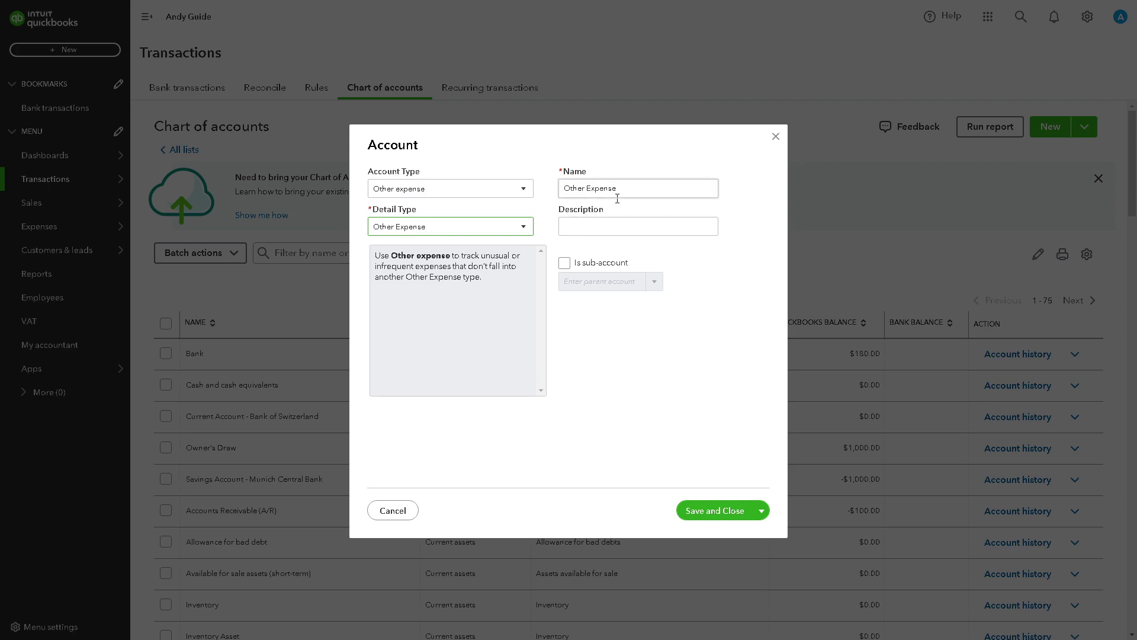
- Paste the expense-categories description and mark the account as a sub-account
click(617, 226)
key(ctrl+v)
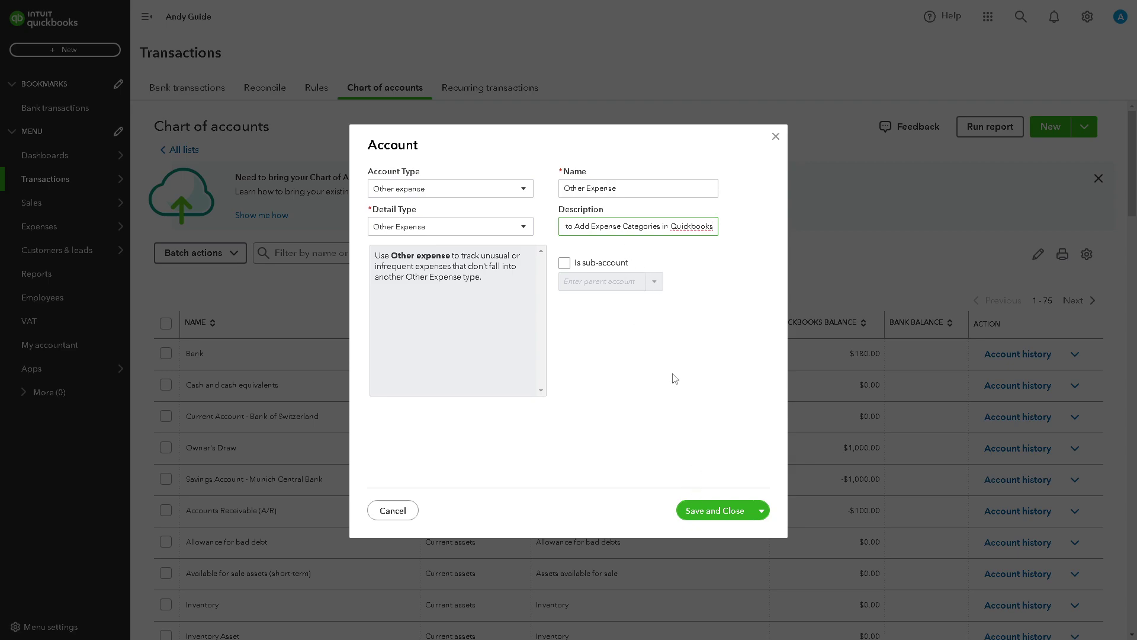
click(565, 263)
- Set Equity in earnings of subsidiaries as parent account and try saving
click(653, 286)
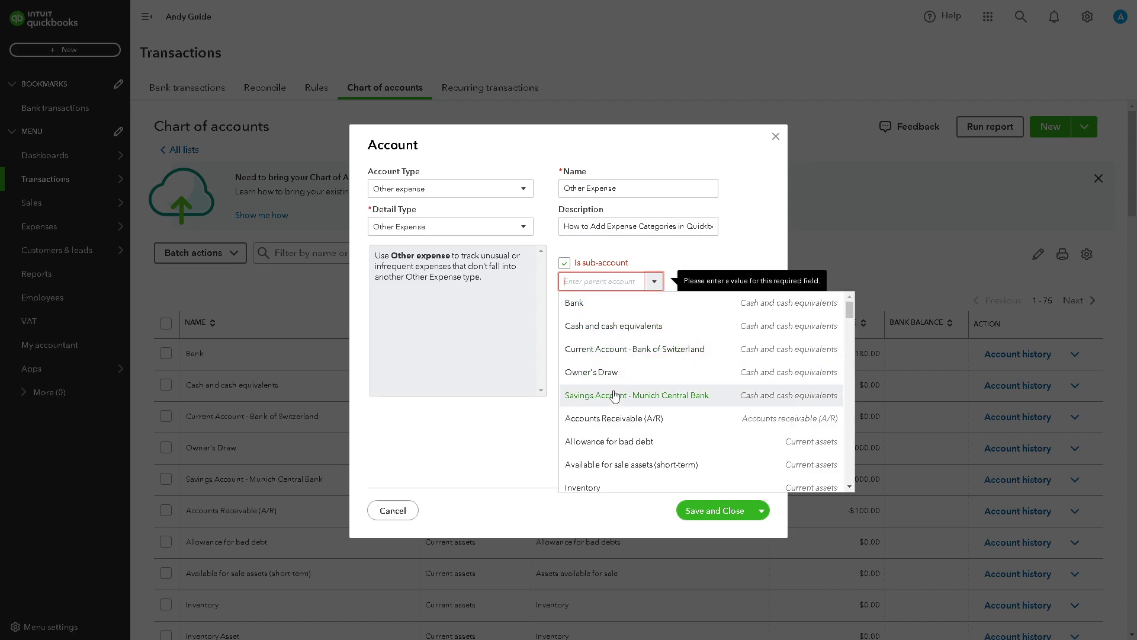
scroll(615, 395, down, 2)
scroll(615, 396, down, 1)
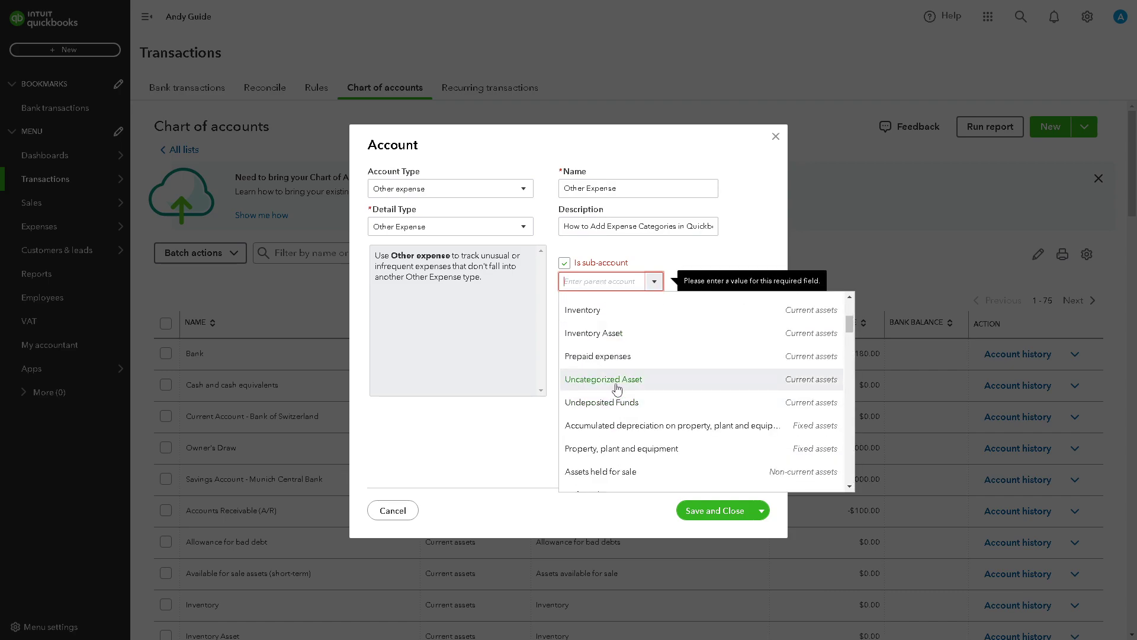
scroll(615, 391, down, 2)
scroll(610, 403, down, 1)
scroll(607, 400, down, 1)
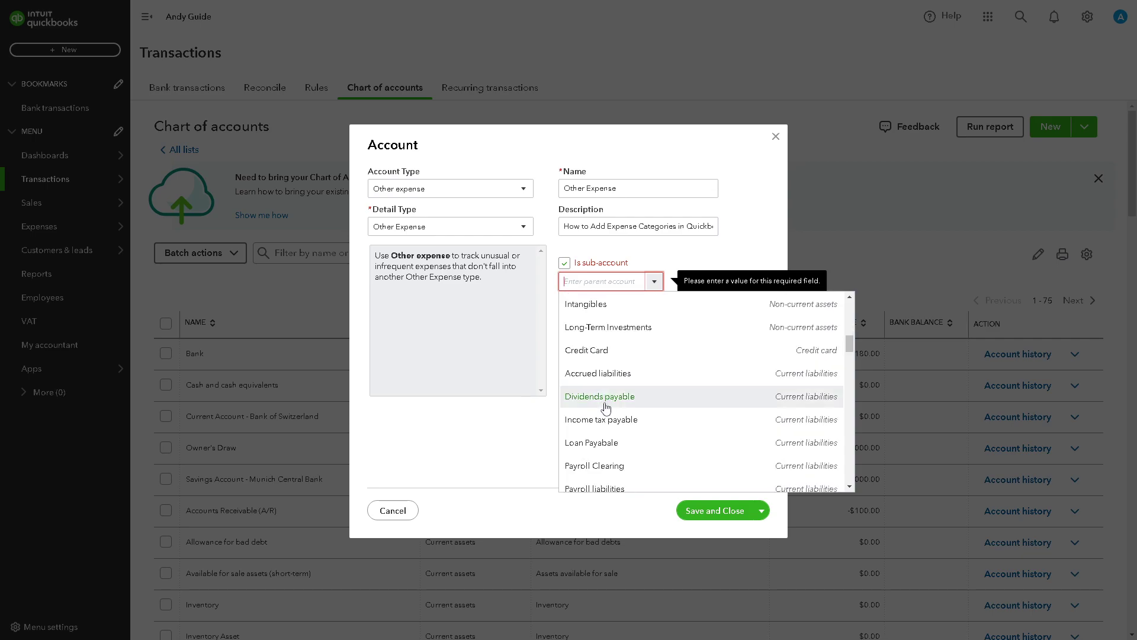
scroll(603, 413, down, 2)
scroll(600, 428, down, 2)
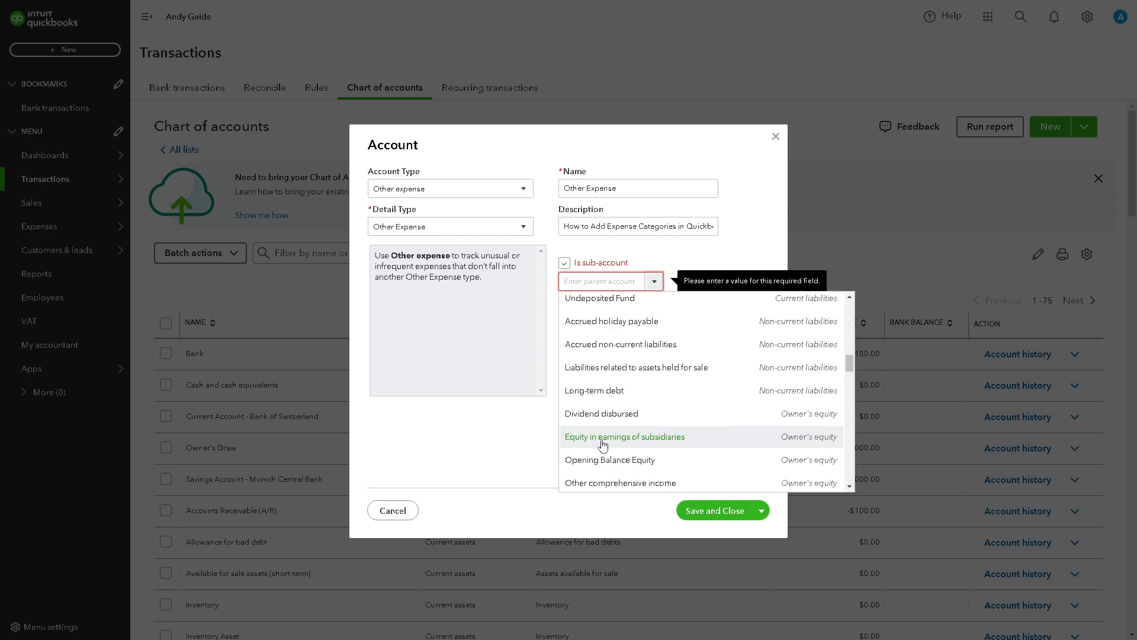
click(603, 438)
click(708, 512)
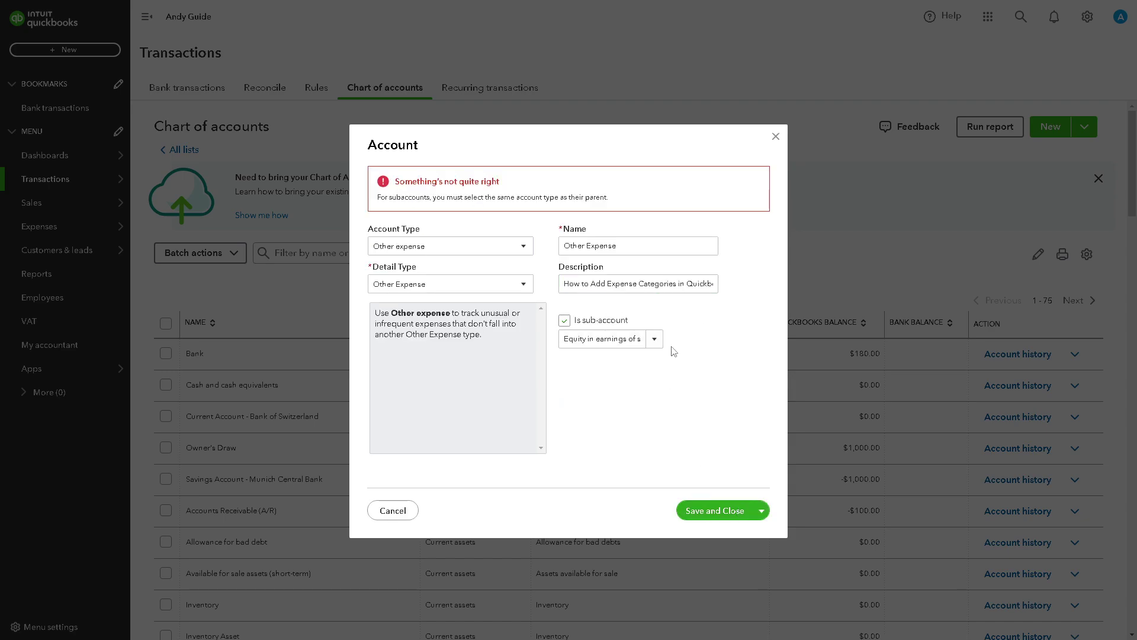
- Remove the sub-account setting and try saving again; the name is reported as already used
click(648, 287)
click(564, 320)
click(699, 505)
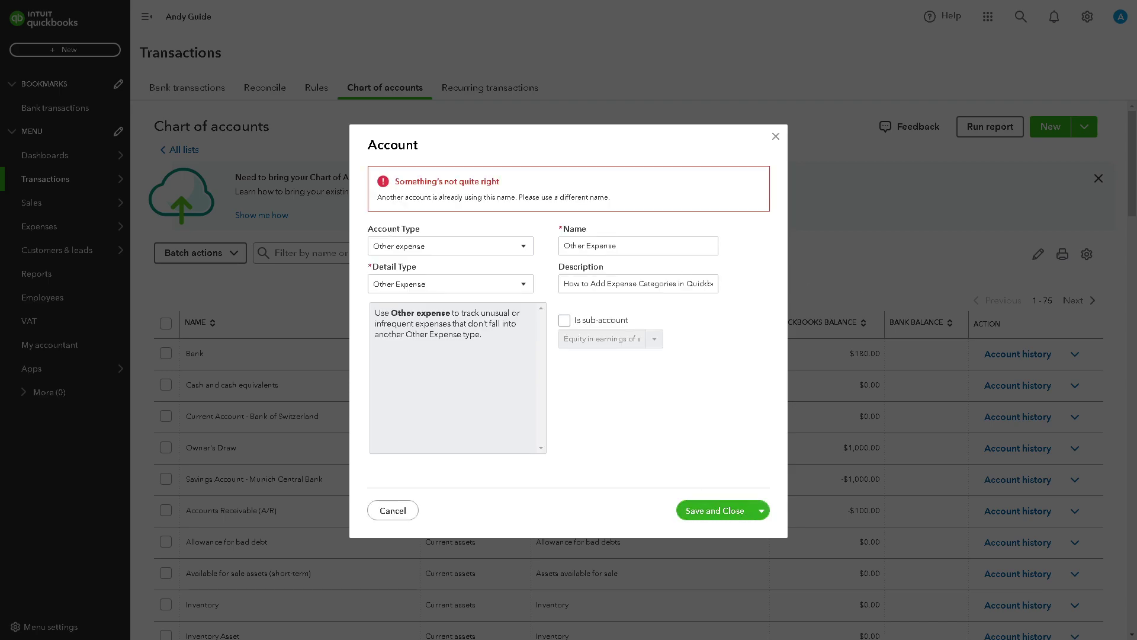
- Clear the duplicate account name and save the new Other expense account
click(642, 246)
key(ctrl+a)
key(BackSpace)
text(Andy)
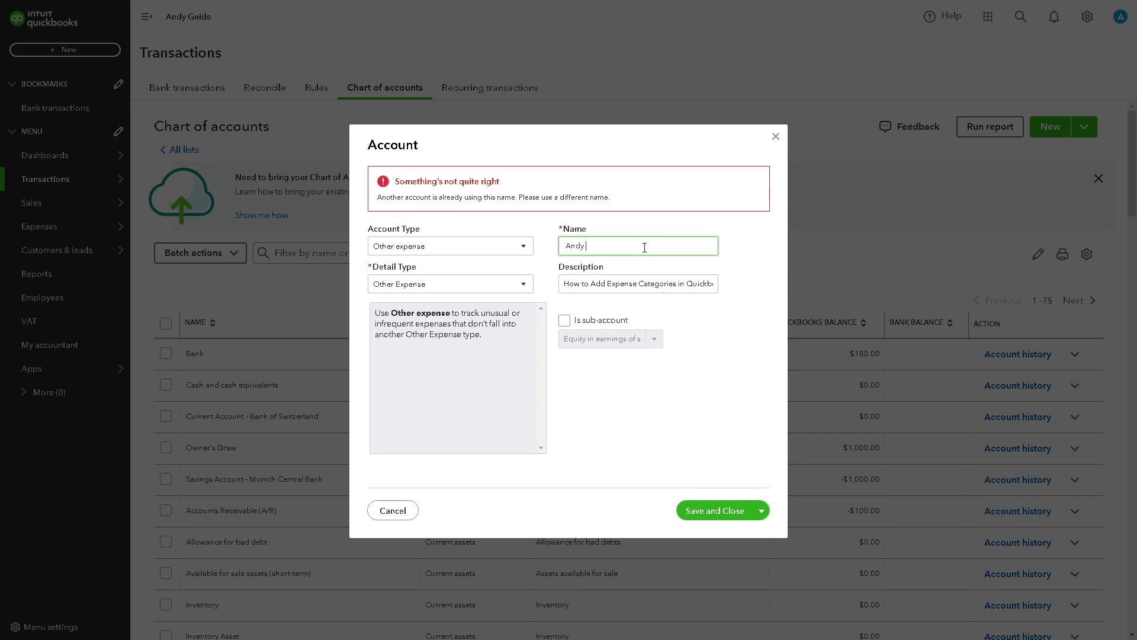
text( Expense)
click(702, 510)
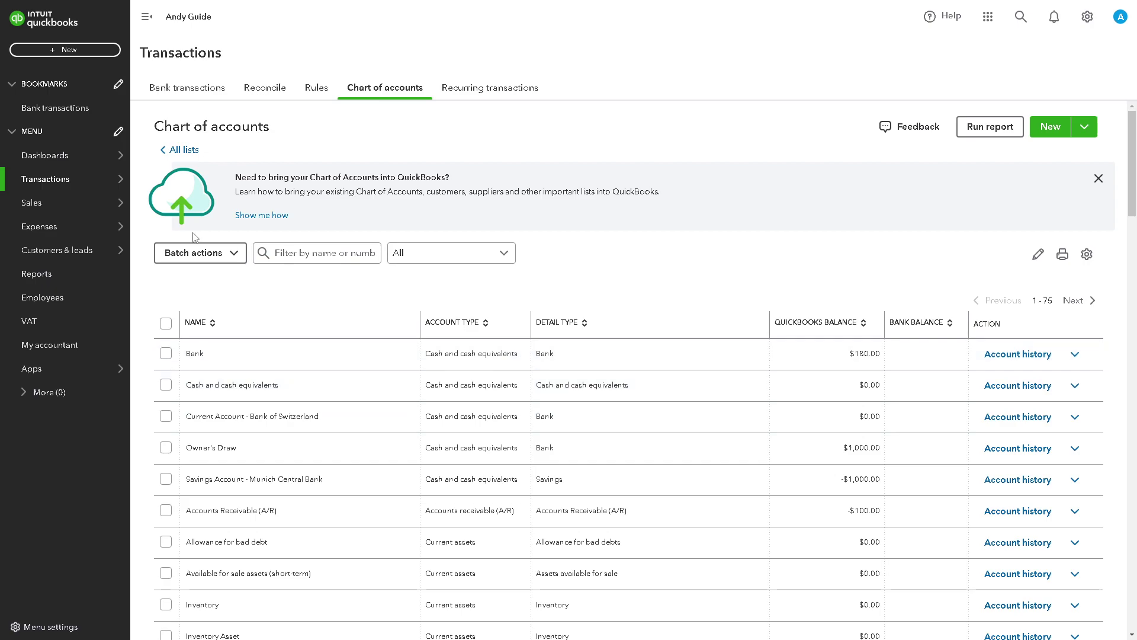
- Create a new invoice and bill it to the existing customer
click(75, 53)
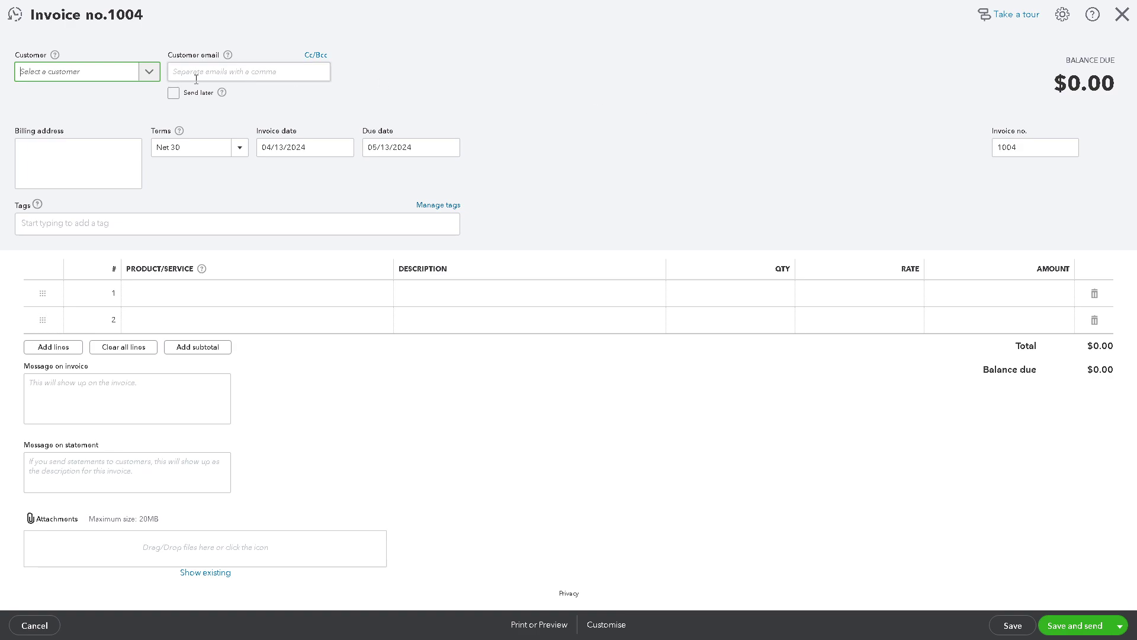
click(149, 72)
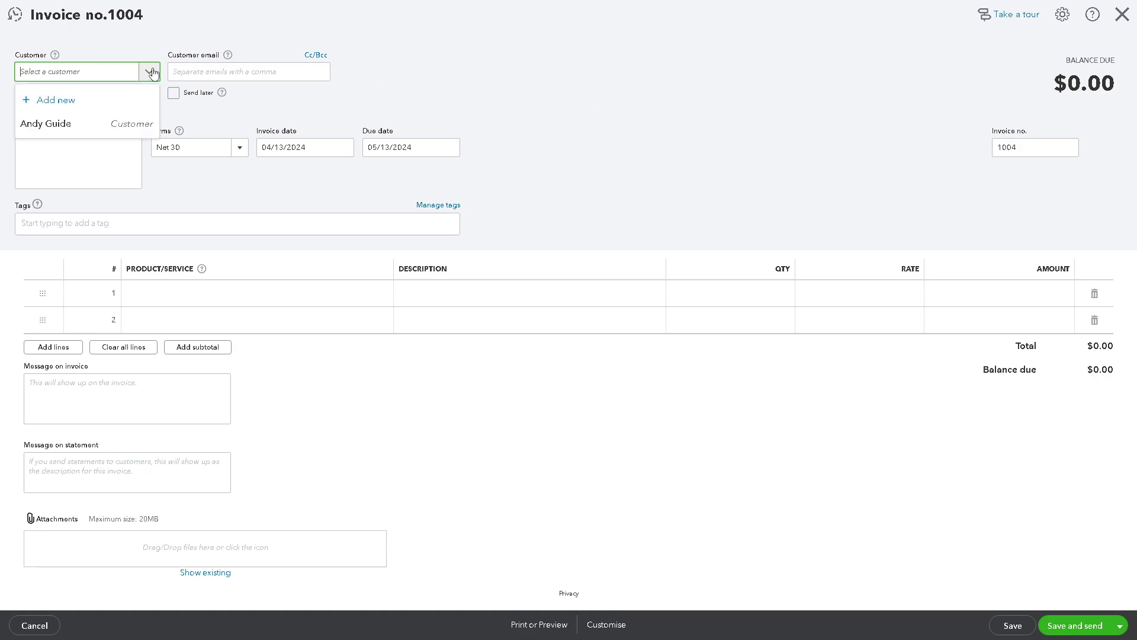
click(65, 122)
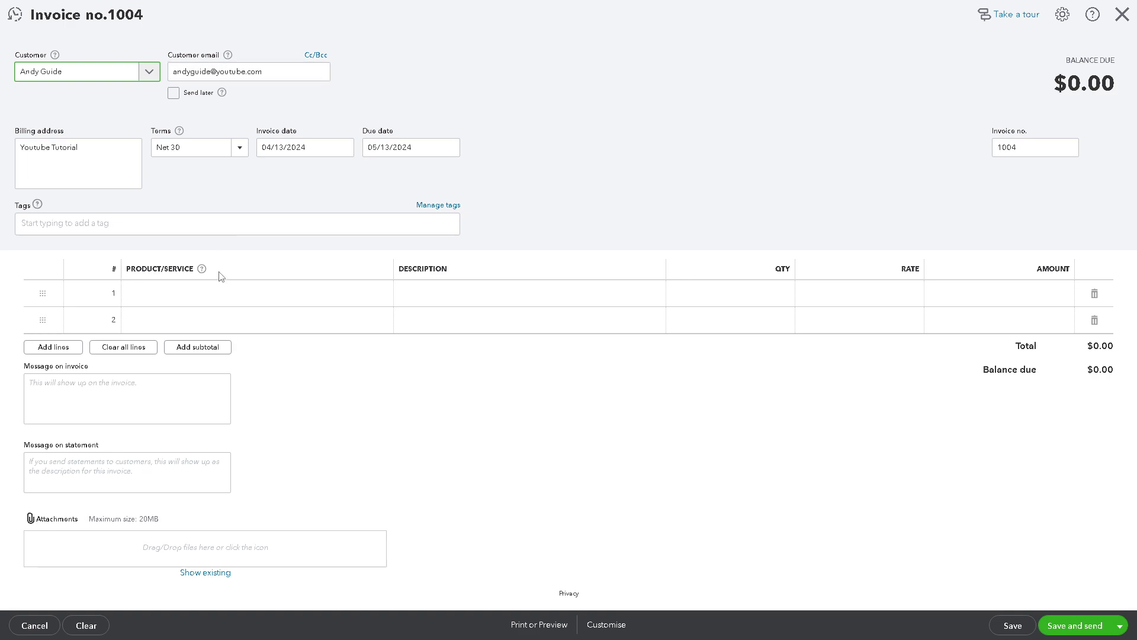
- Start the first invoice line and bring up the product/service choices
click(232, 293)
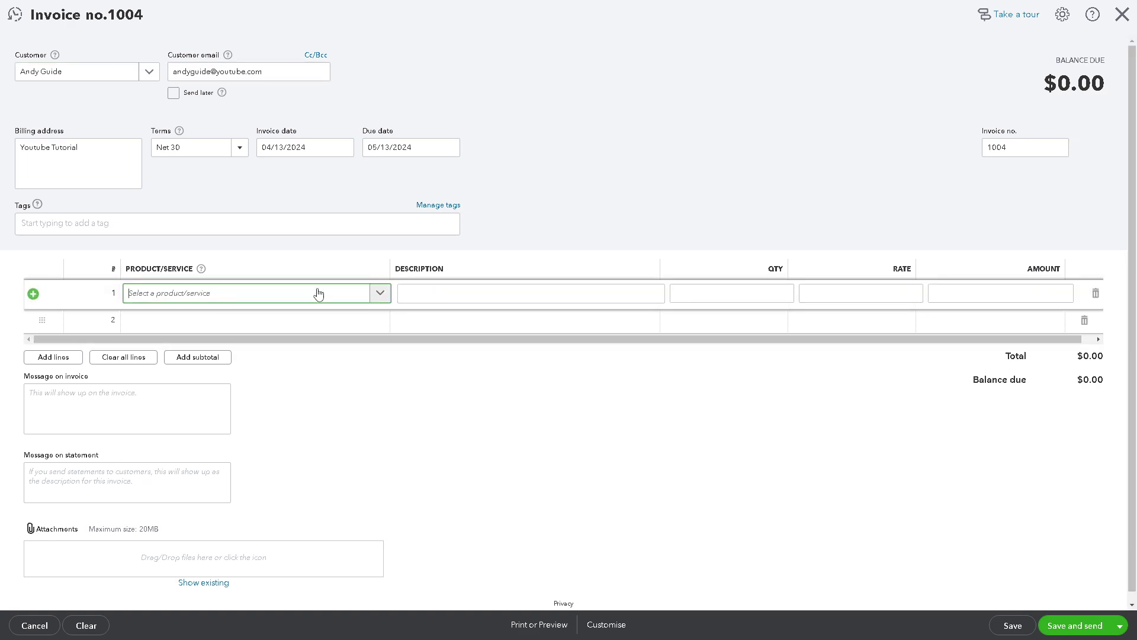
text(Ex)
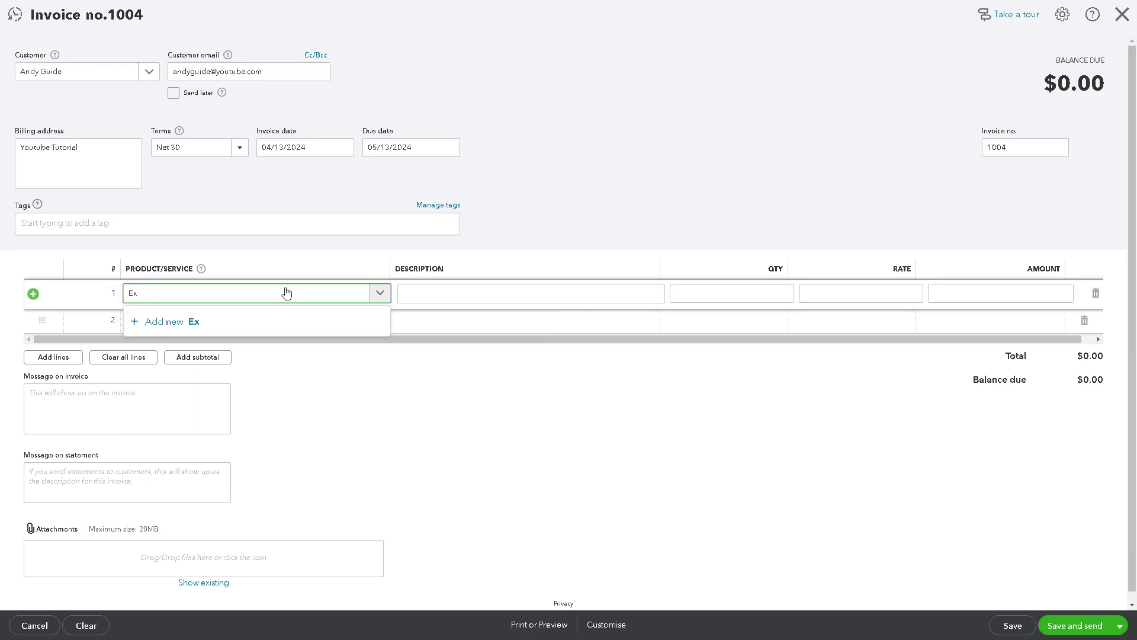
text(ps)
key(BackSpace)
key(BackSpace)
text(xpe)
click(168, 324)
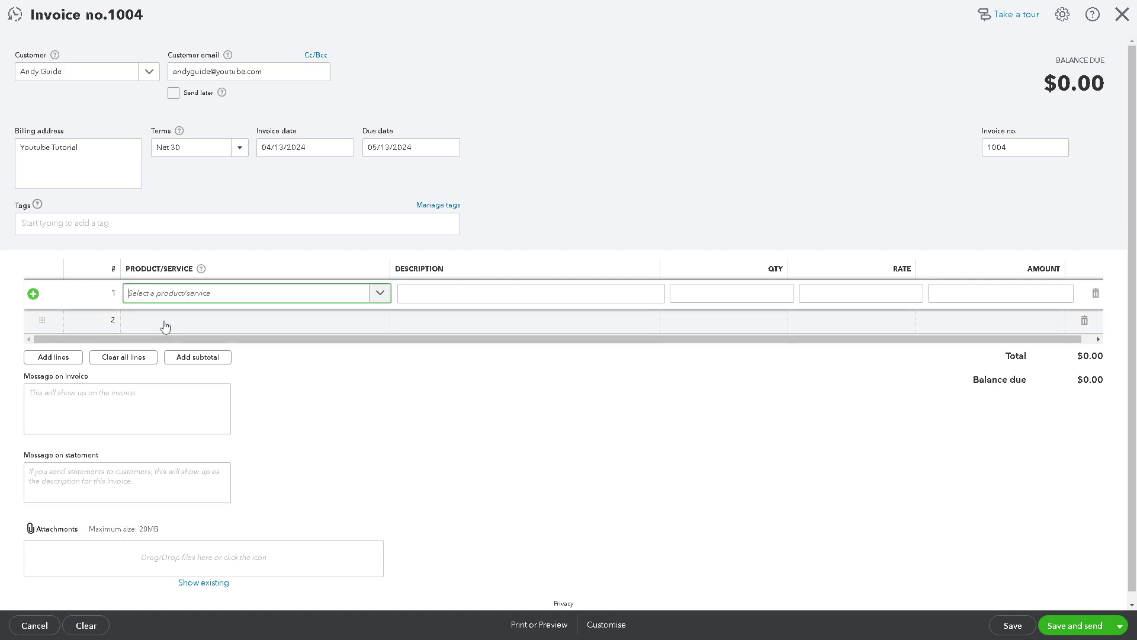
click(196, 297)
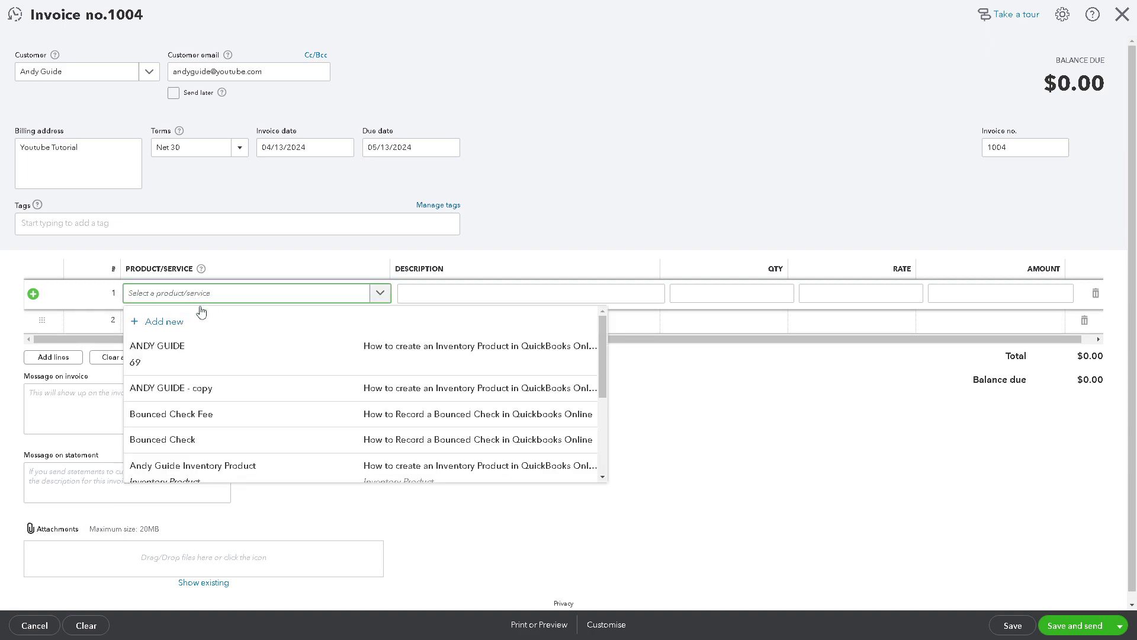
- Set up a new Service product named How to Add Expense Categories in Quickbooks
click(170, 323)
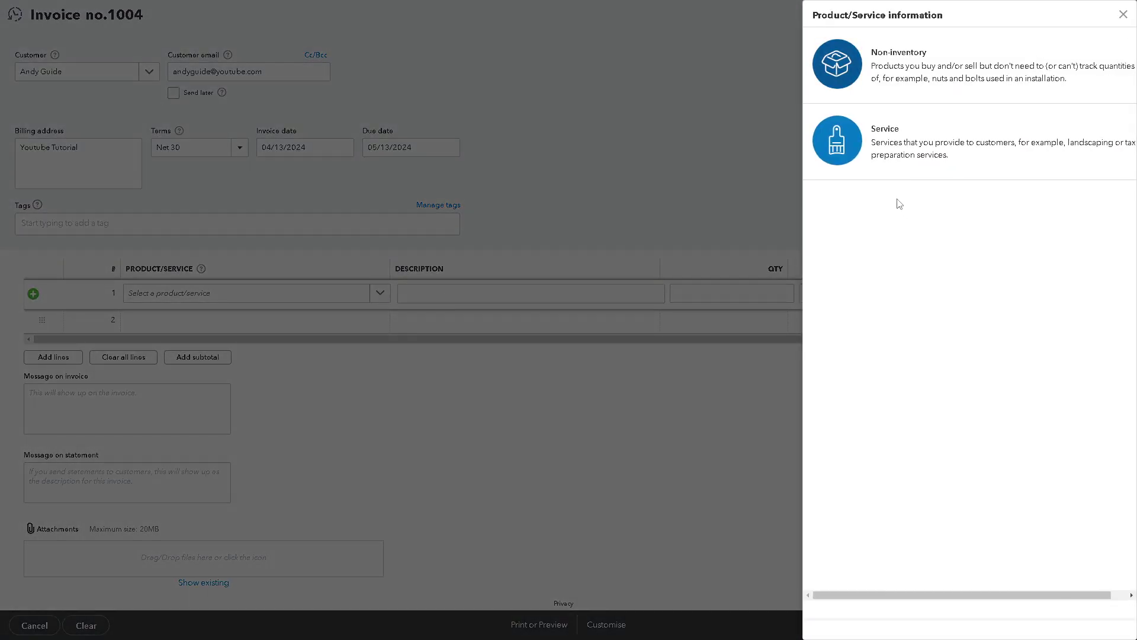
click(890, 147)
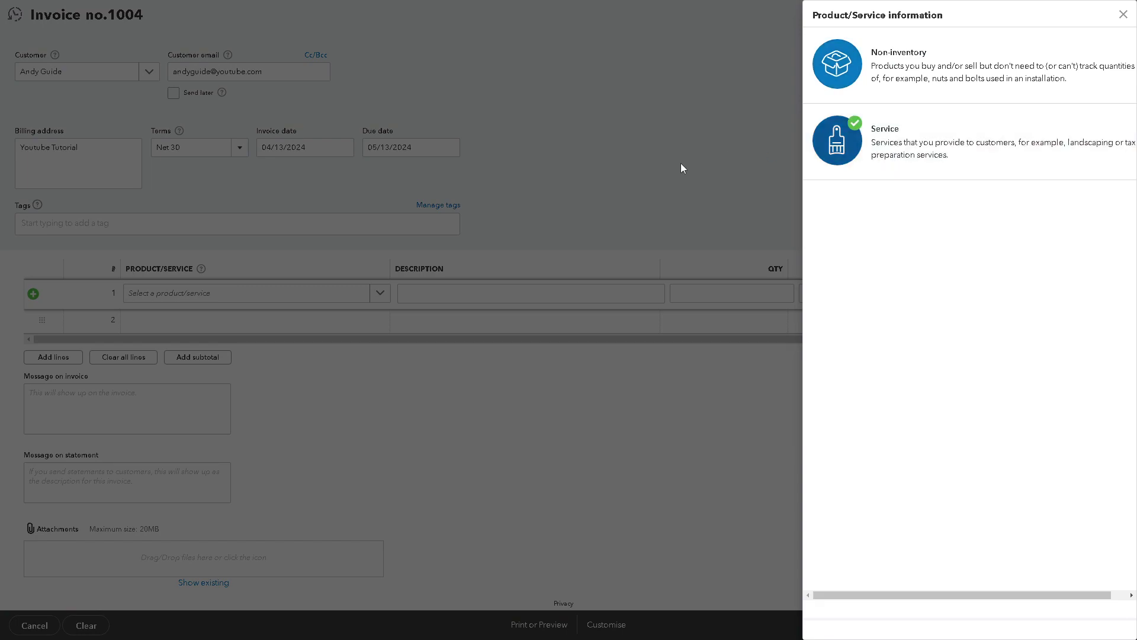
text(How to Add Expense Categories in Quickbooks)
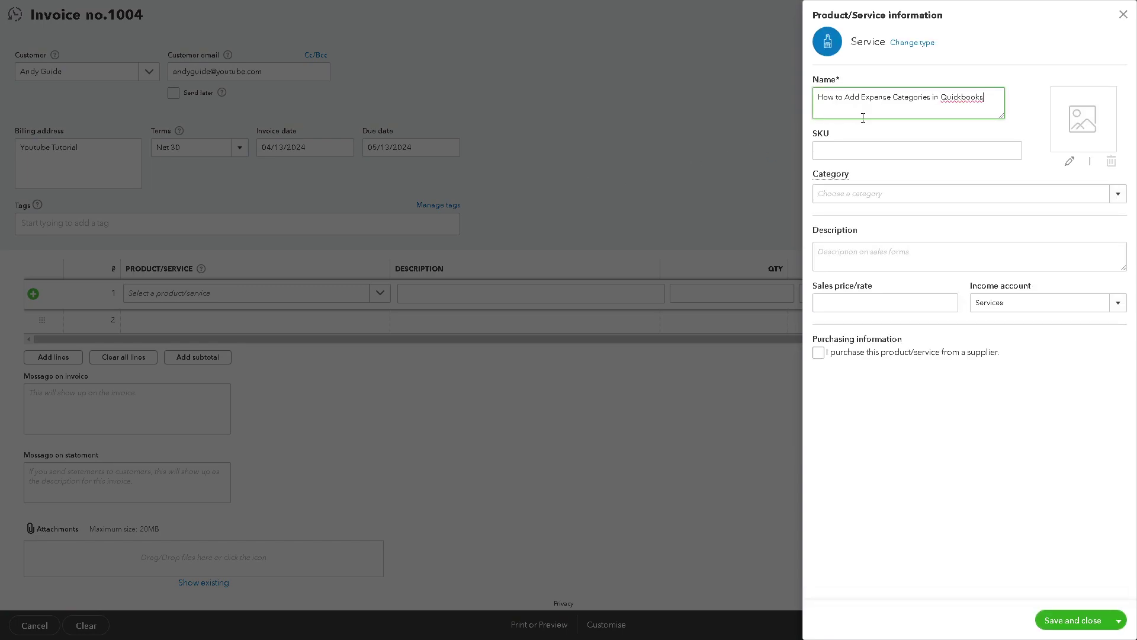
click(865, 151)
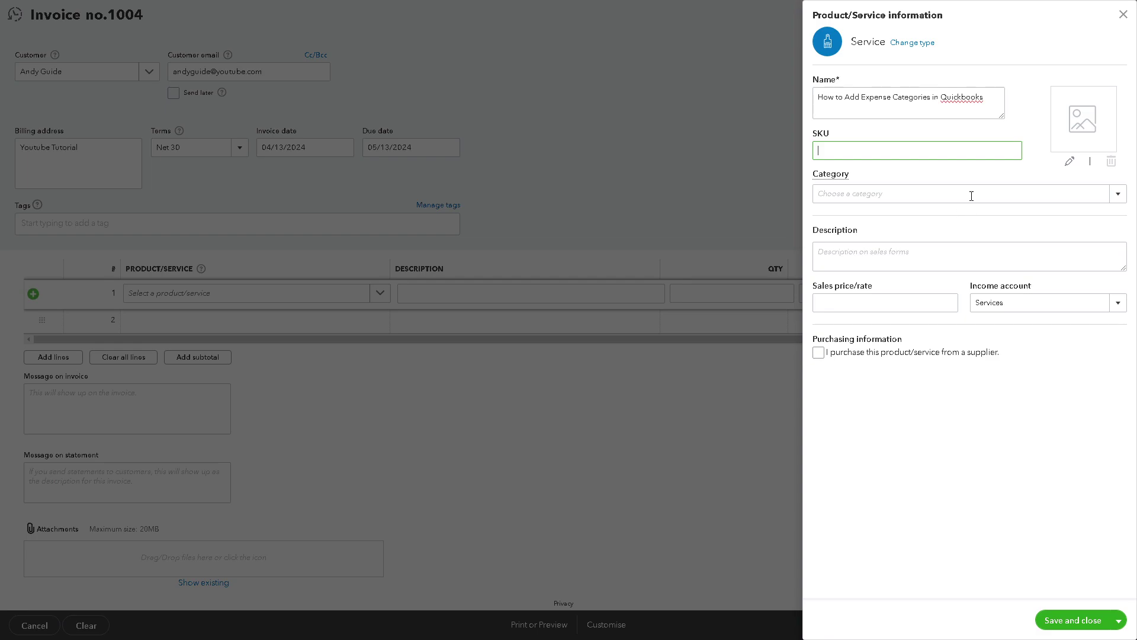
click(1057, 194)
- File the service under a new category named Expense and save the product
click(1114, 198)
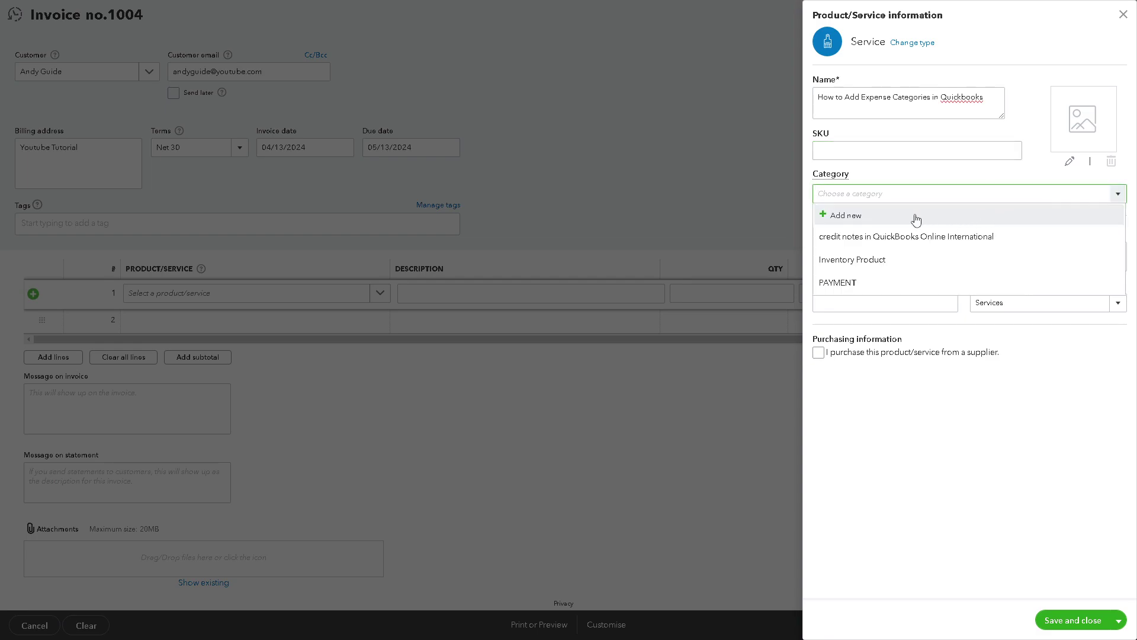
click(914, 221)
click(877, 269)
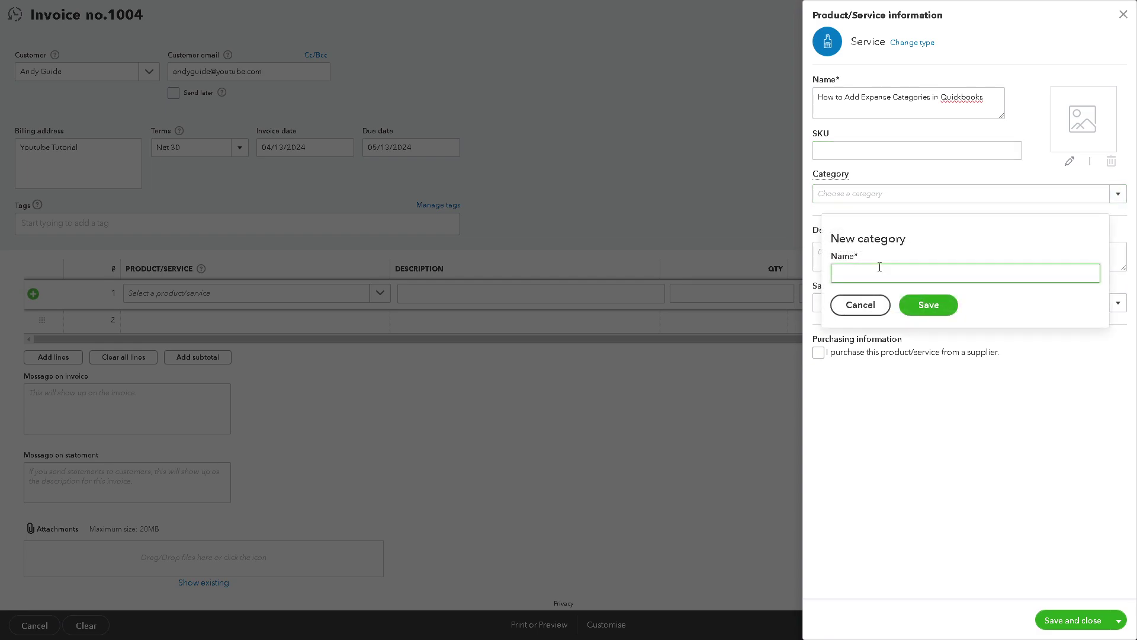
text(How to Add Expense Categories in Quickbooks)
key(ctrl+a)
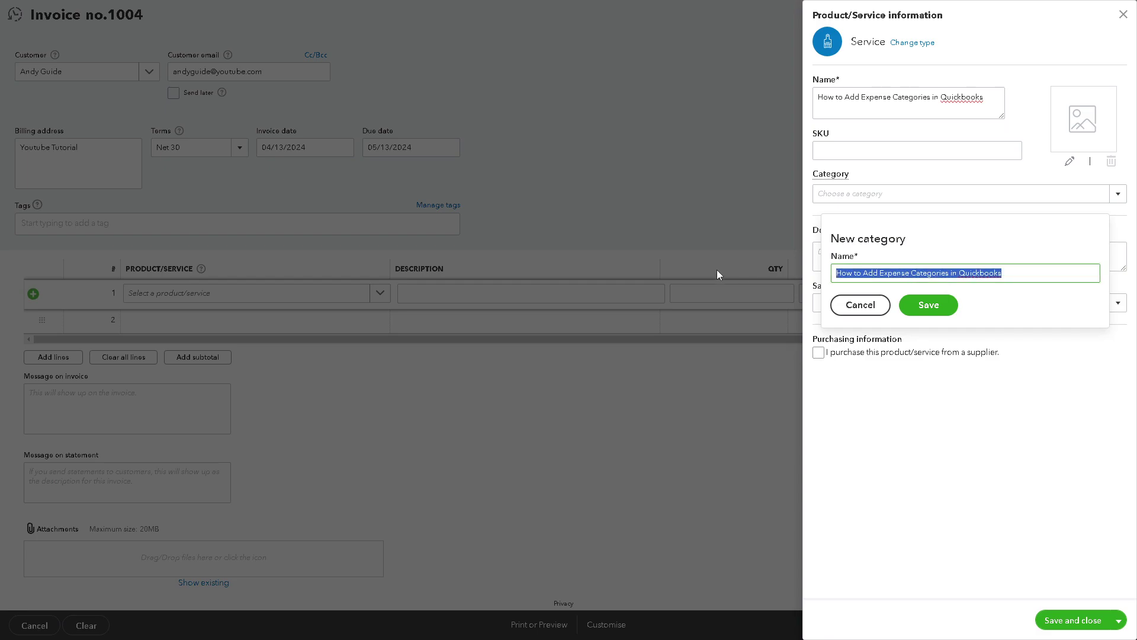
text(Expens)
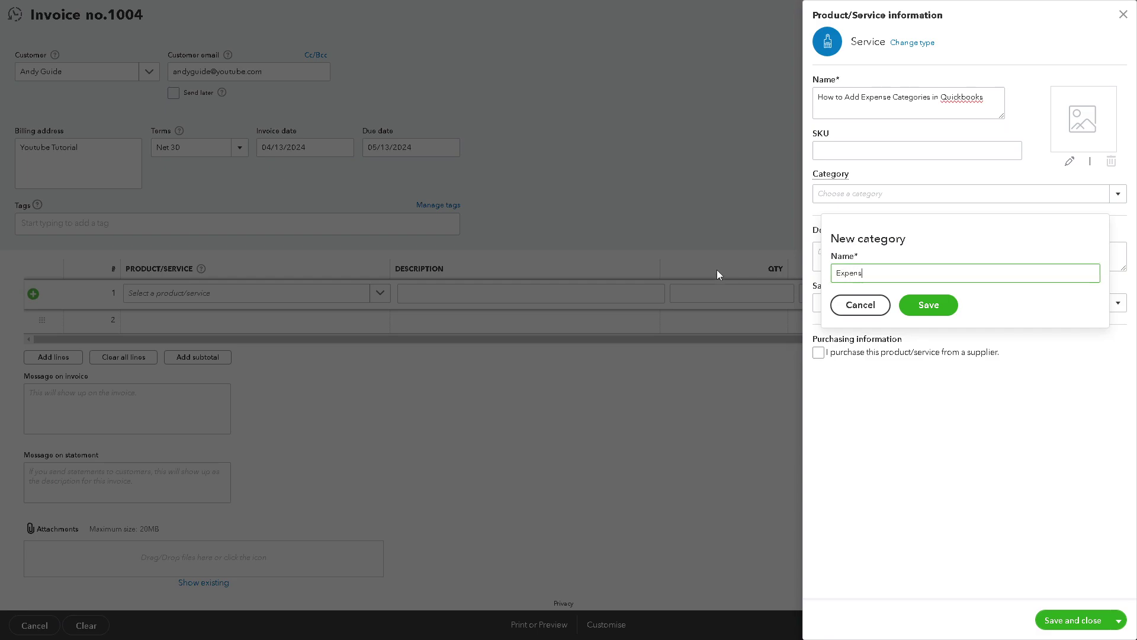
text(e)
click(919, 304)
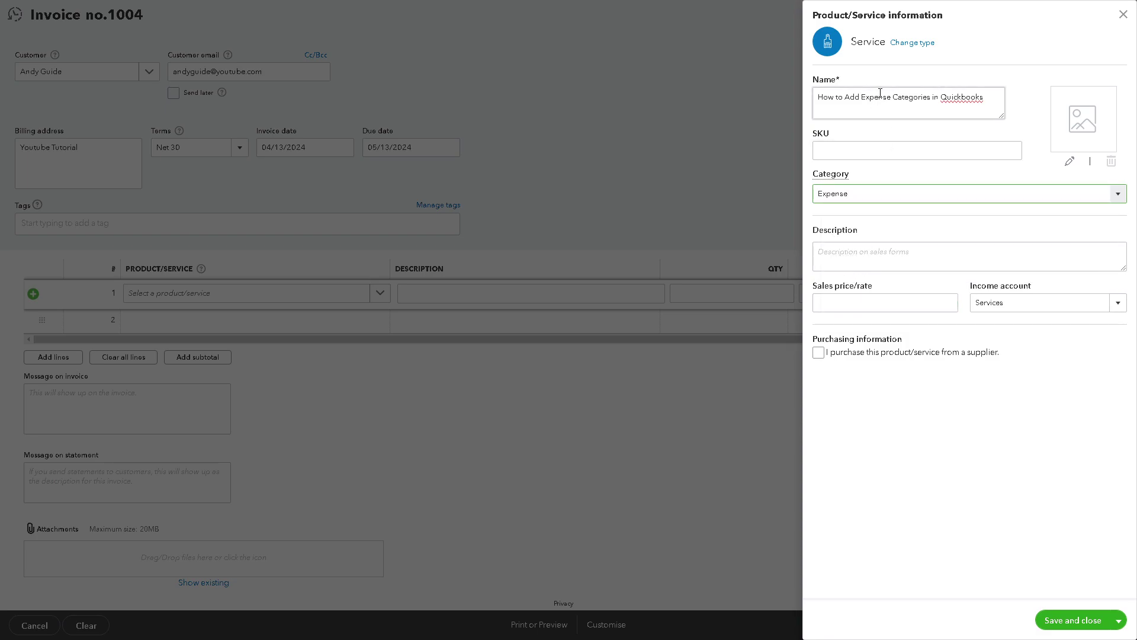
click(1086, 622)
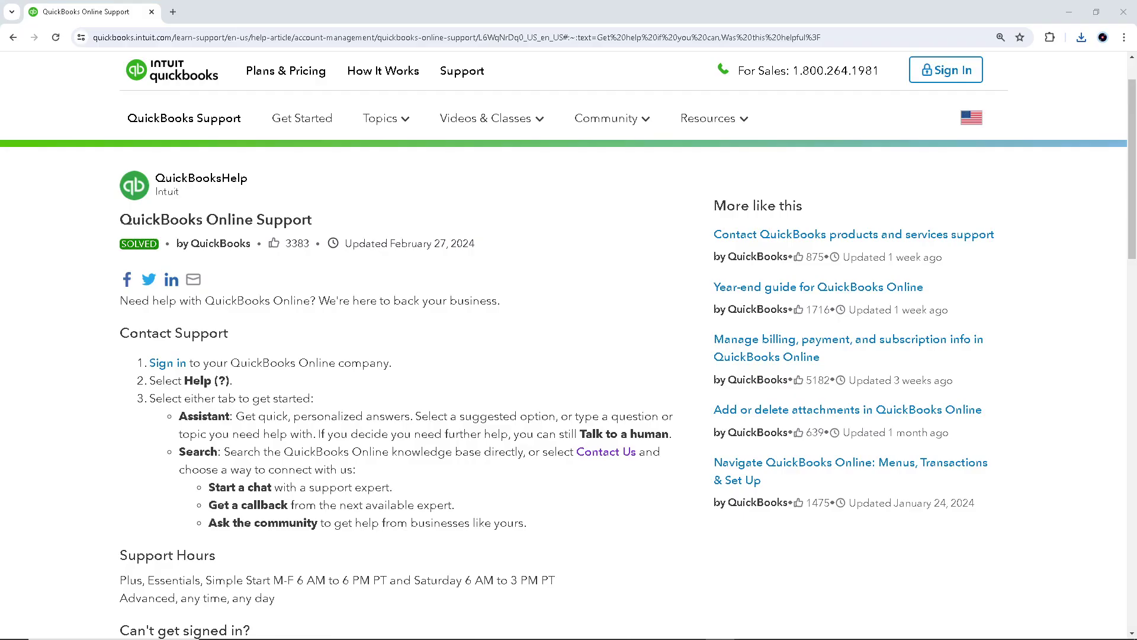
- Show the QuickBooks Online Support article full screen
key(F11)
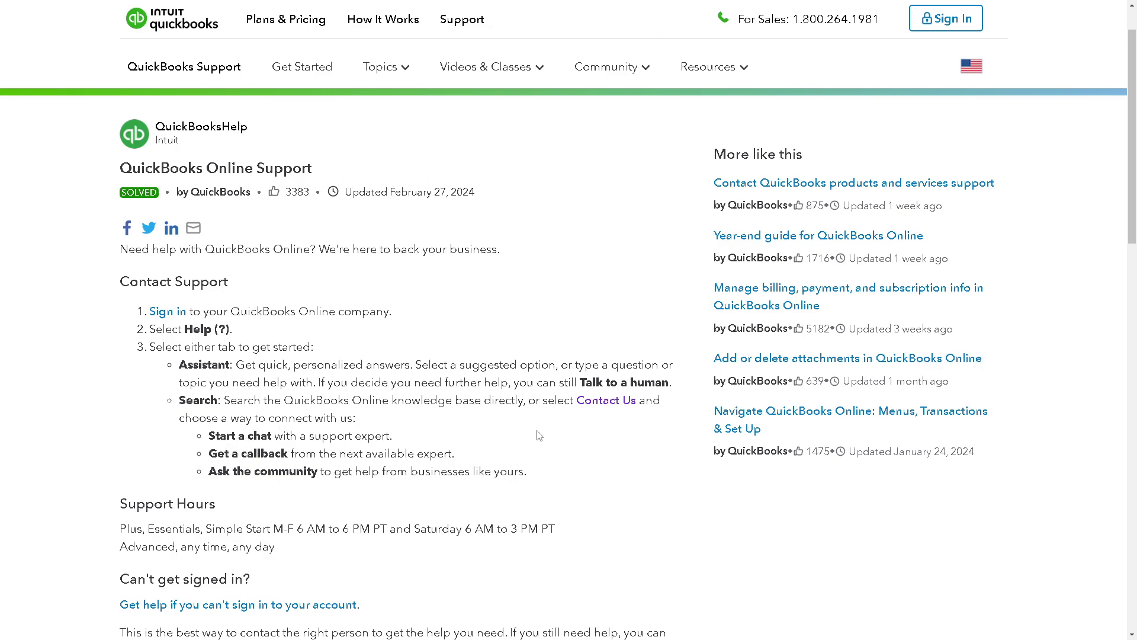
scroll(737, 80, up, 1)
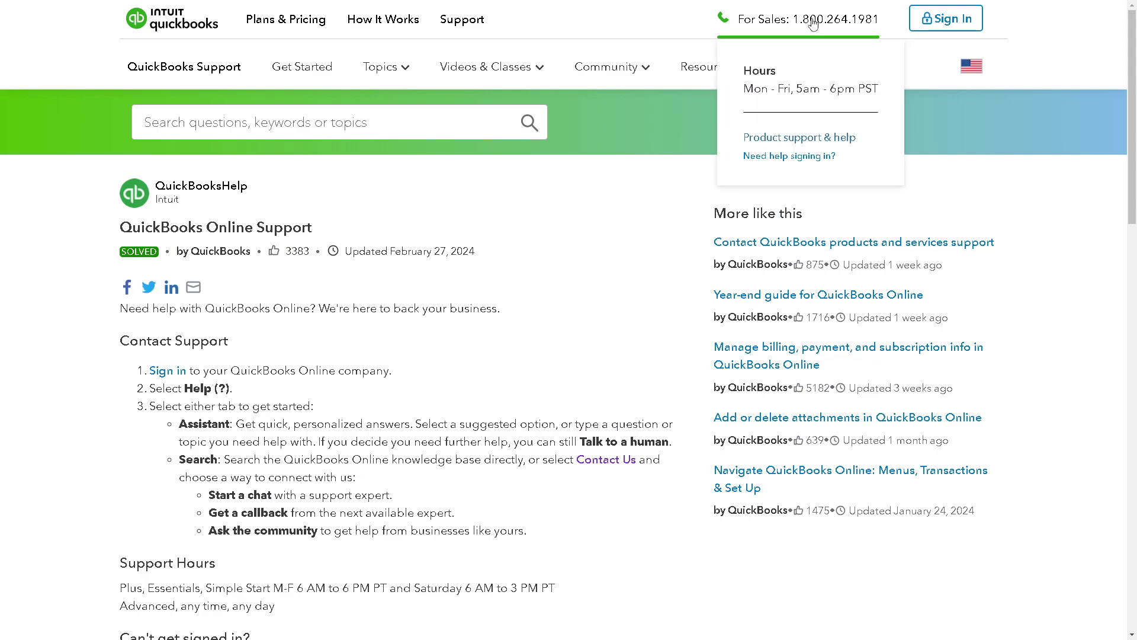